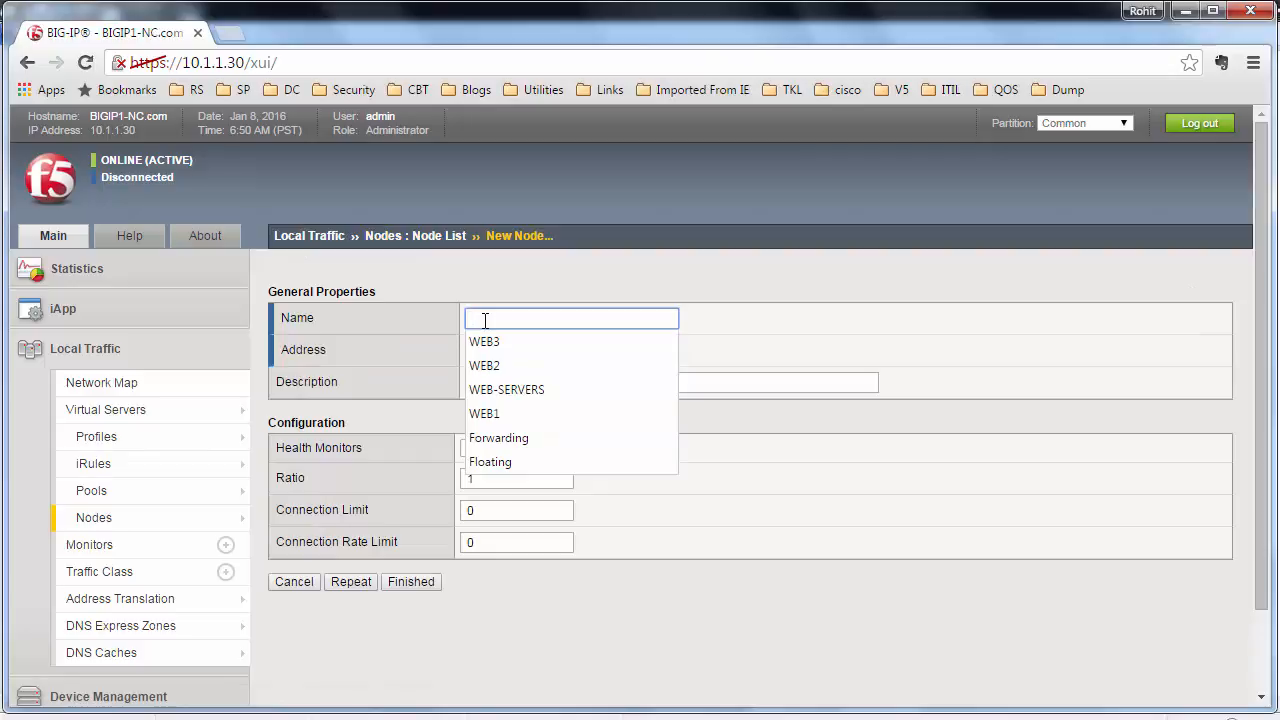
Step: Name the new node WEB-SERVER-2
{"action": "type", "text": "WE"}
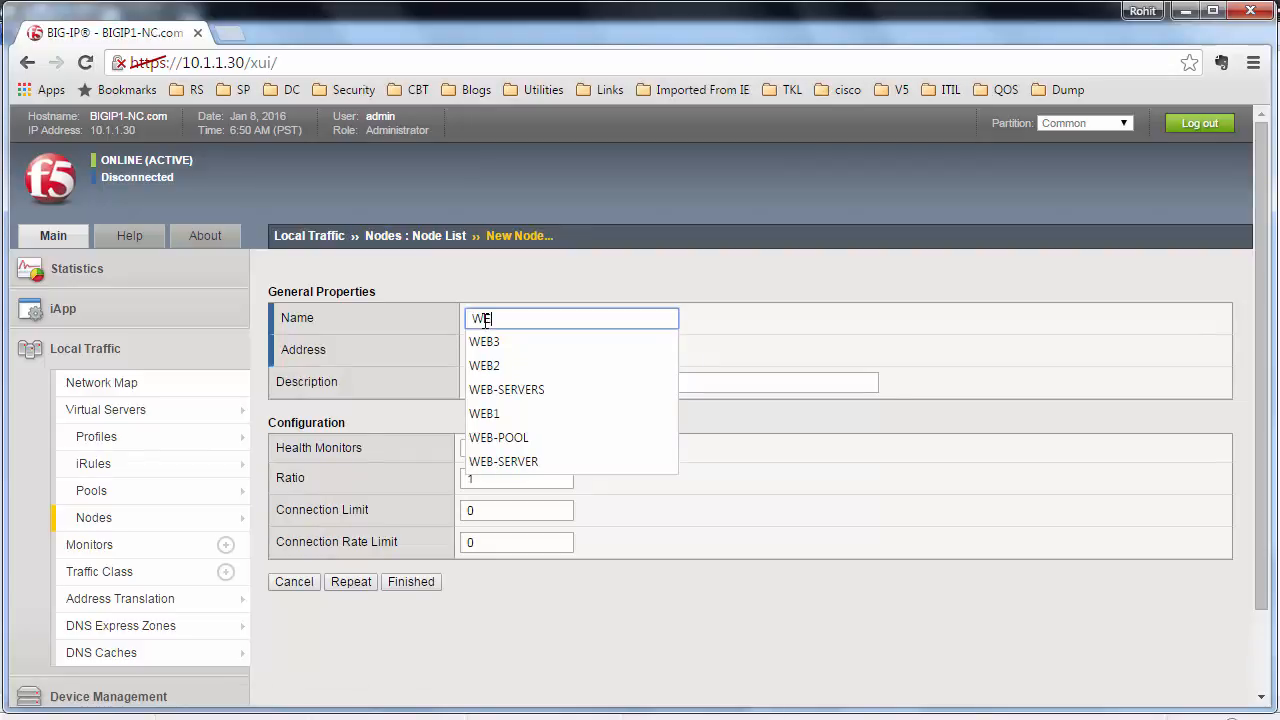
{"action": "type", "text": "B-SER"}
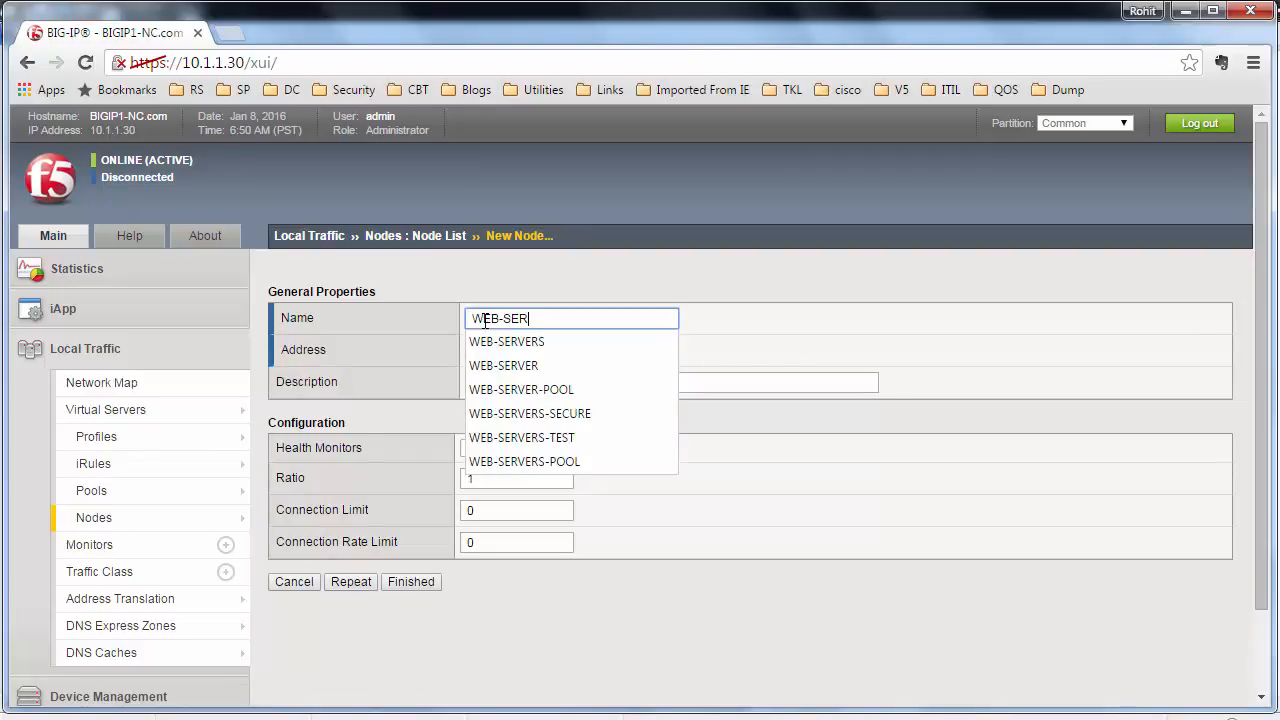
{"action": "type", "text": "VER-"}
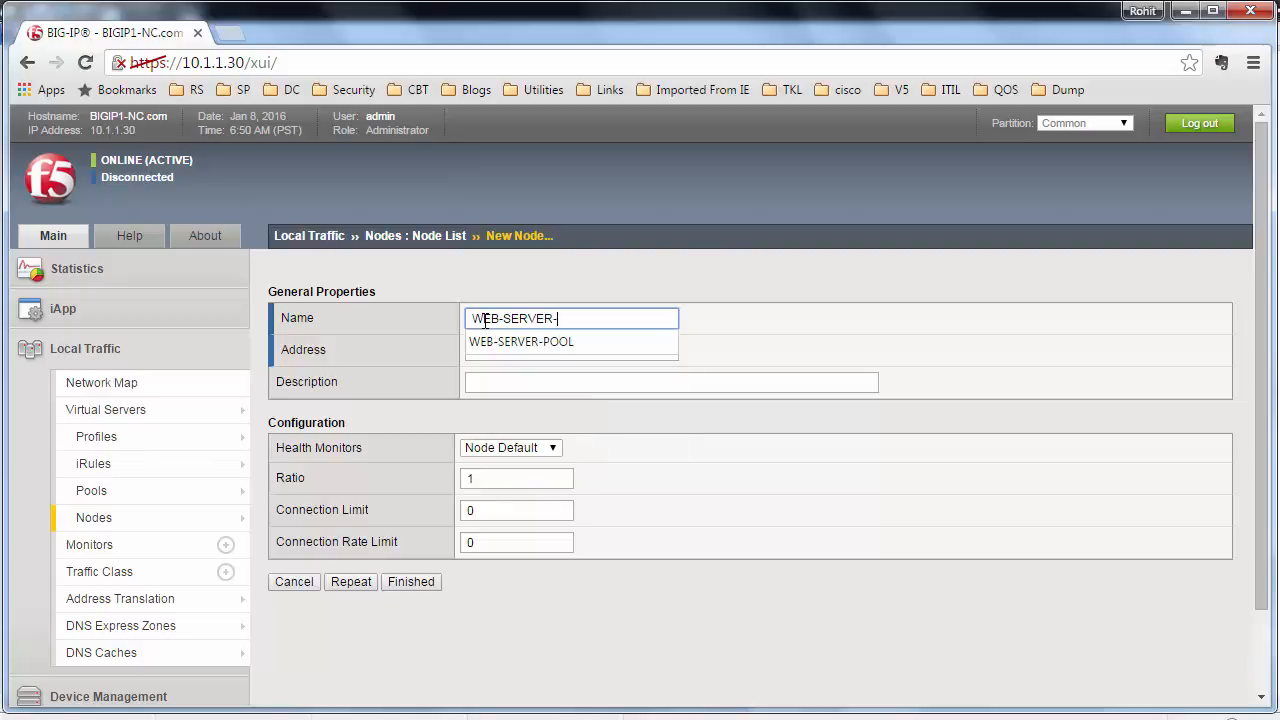
{"action": "type", "text": "2"}
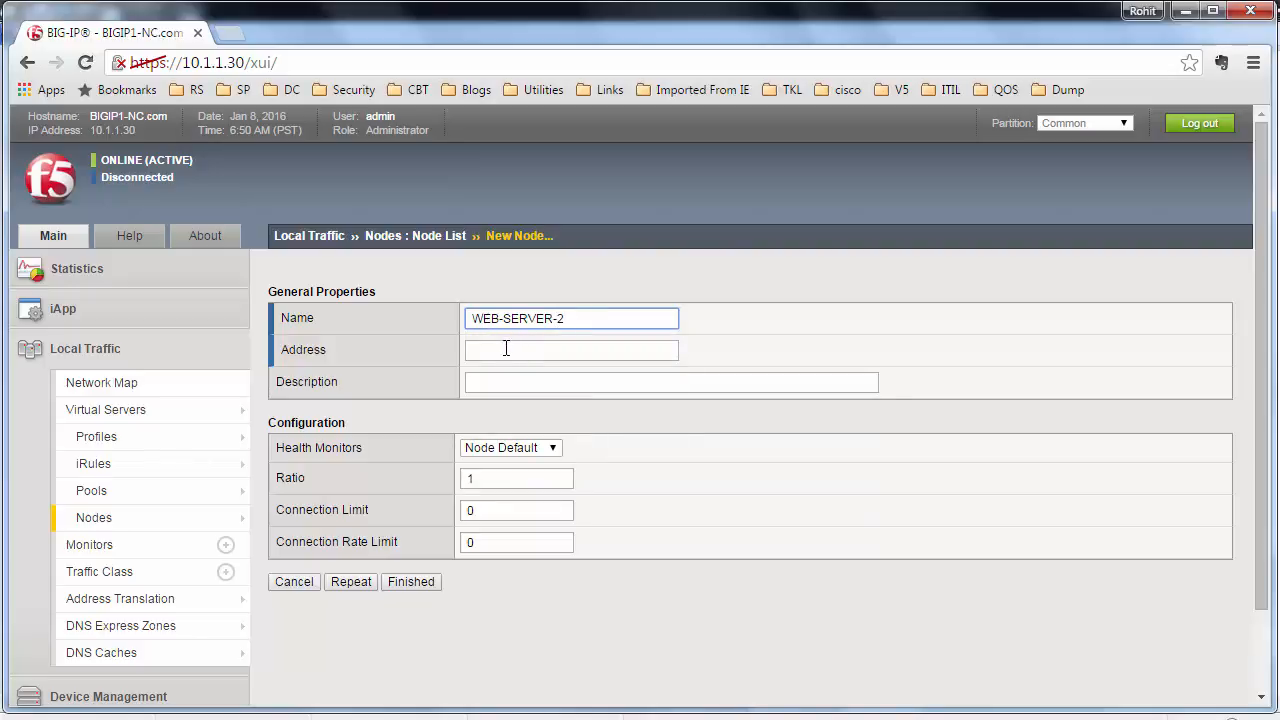
Step: Set the new node's address to 10.1.2.22
{"action": "left_click", "coordinate": [506, 348]}
{"action": "type", "text": "10"}
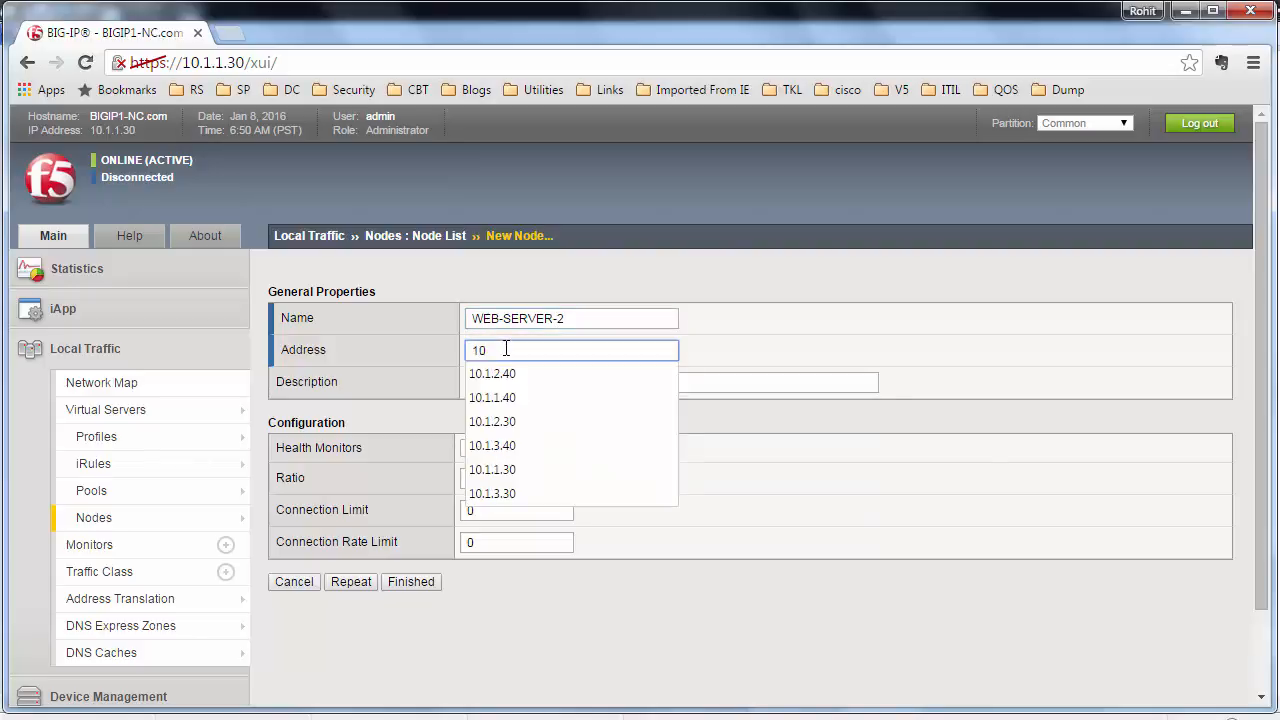
{"action": "key", "text": "Down"}
{"action": "key", "text": "Return"}
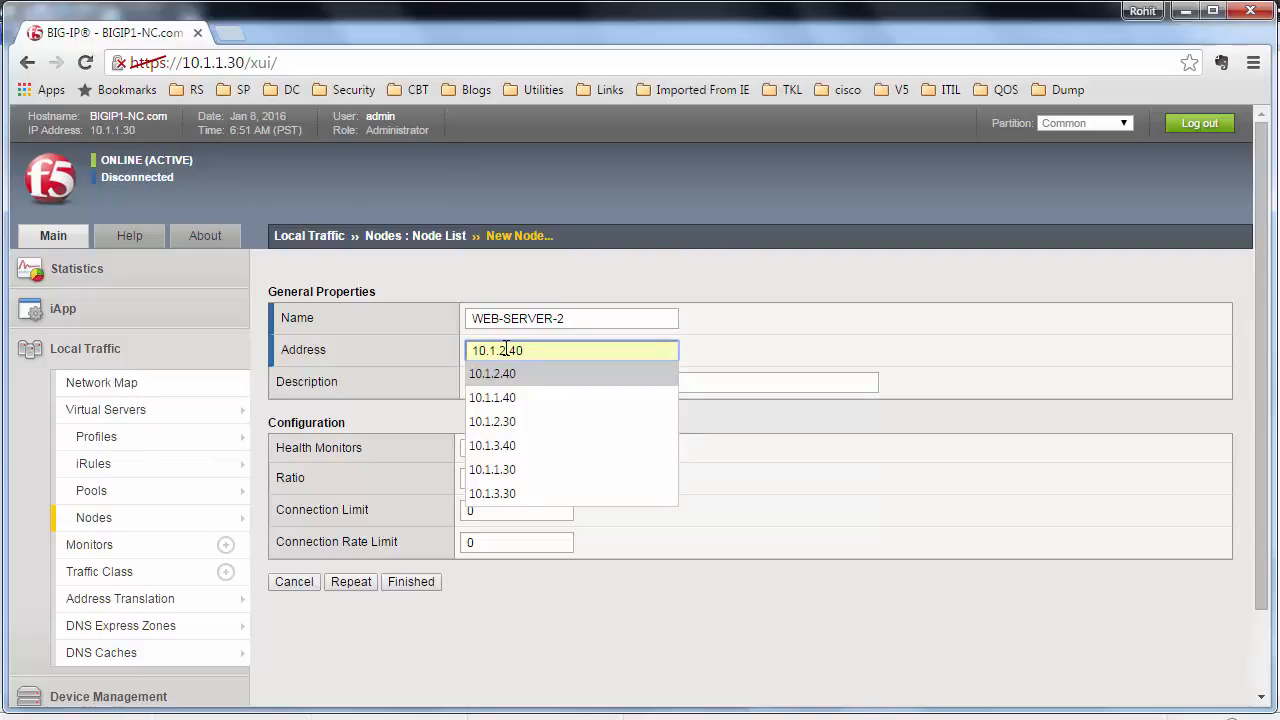
{"action": "key", "text": "BackSpace"}
{"action": "key", "text": "BackSpace"}
{"action": "key", "text": "BackSpace"}
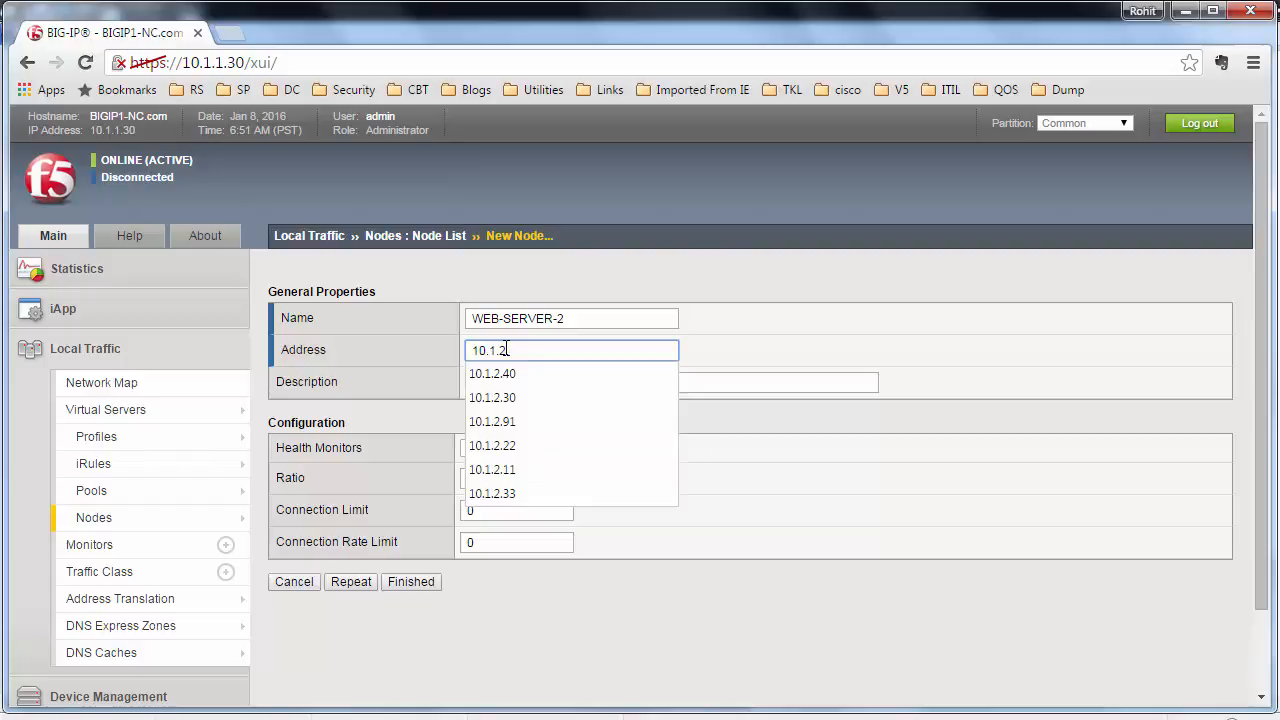
{"action": "type", "text": ".22"}
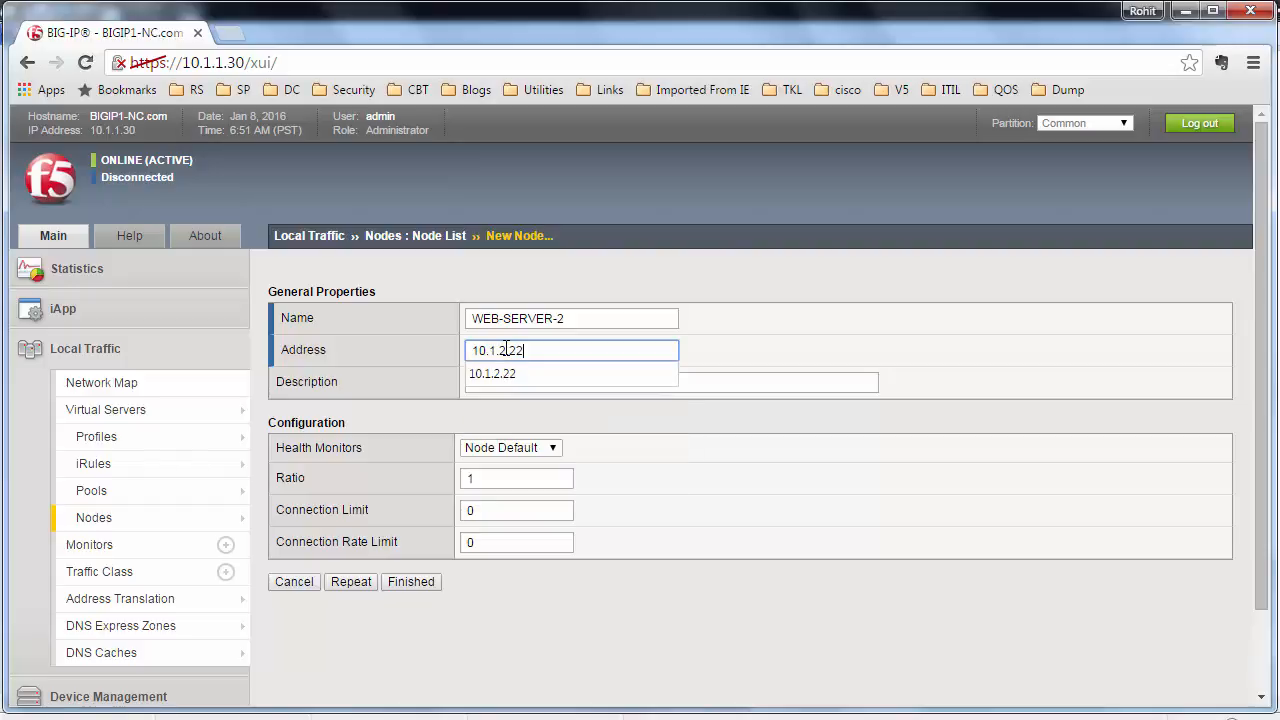
Step: Describe the node as WEB-BASED and finish creating it
{"action": "key", "text": "Tab"}
{"action": "type", "text": "W"}
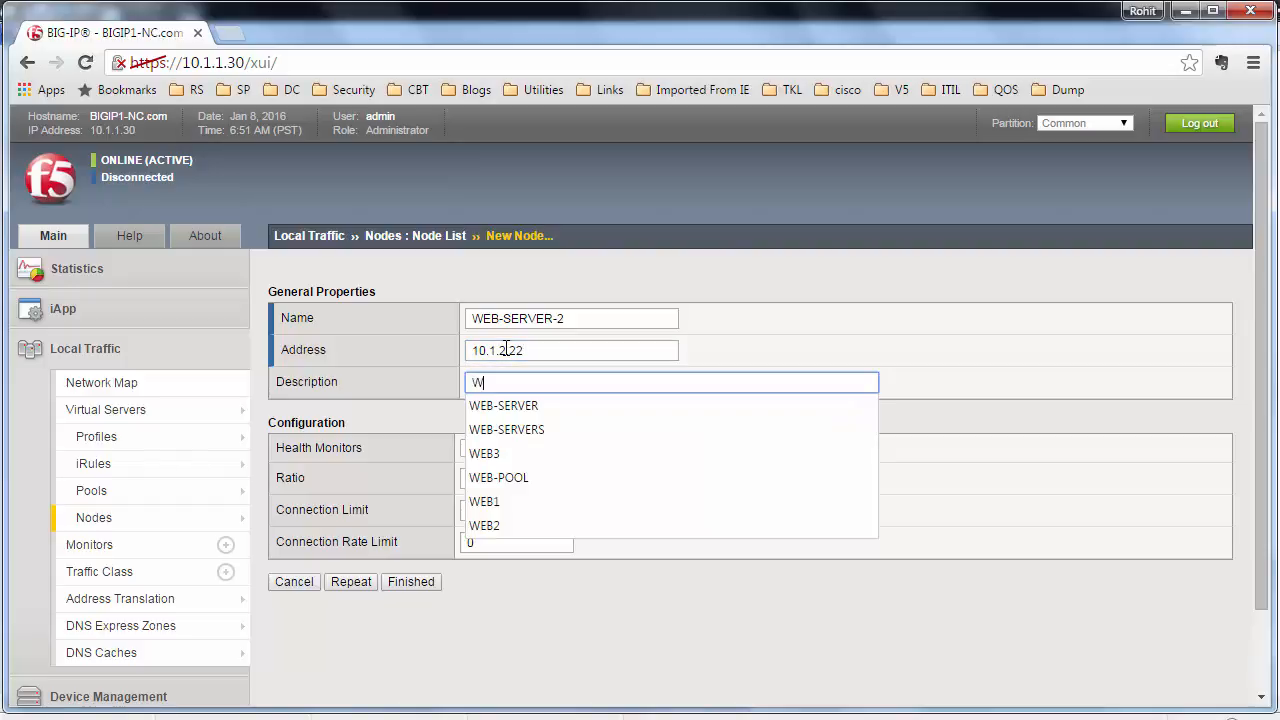
{"action": "type", "text": "EB-"}
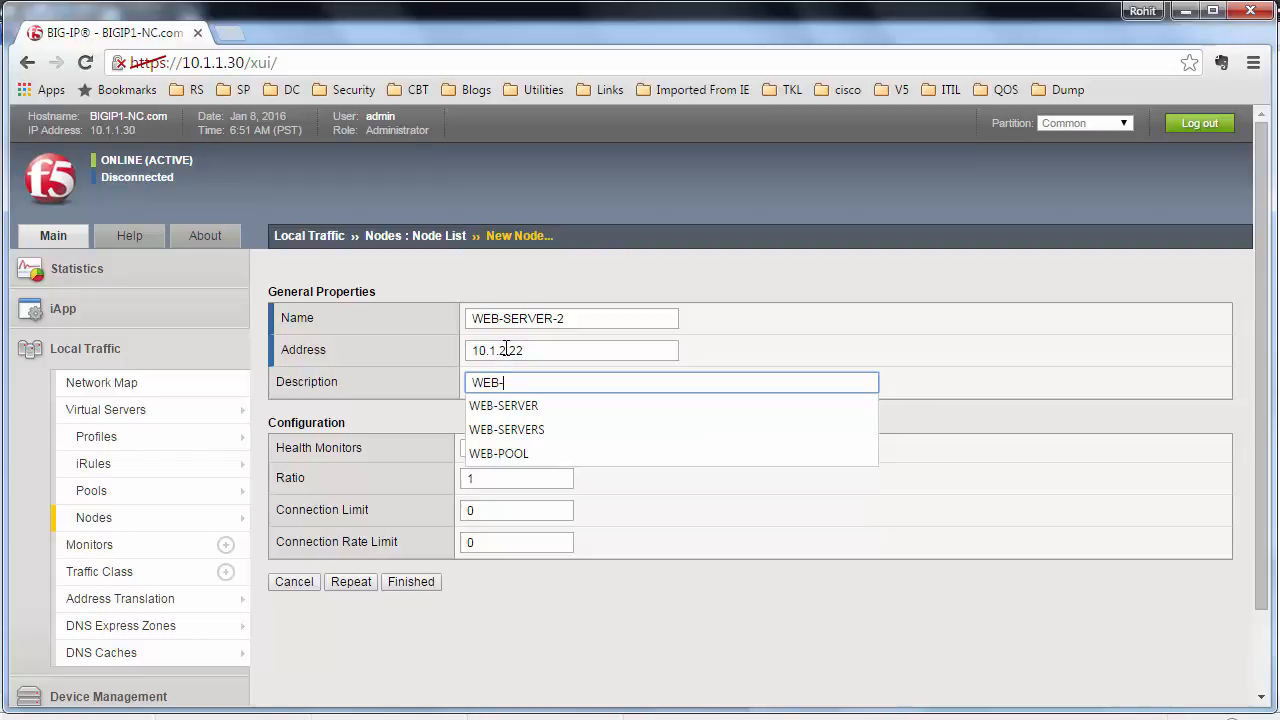
{"action": "type", "text": "BASED"}
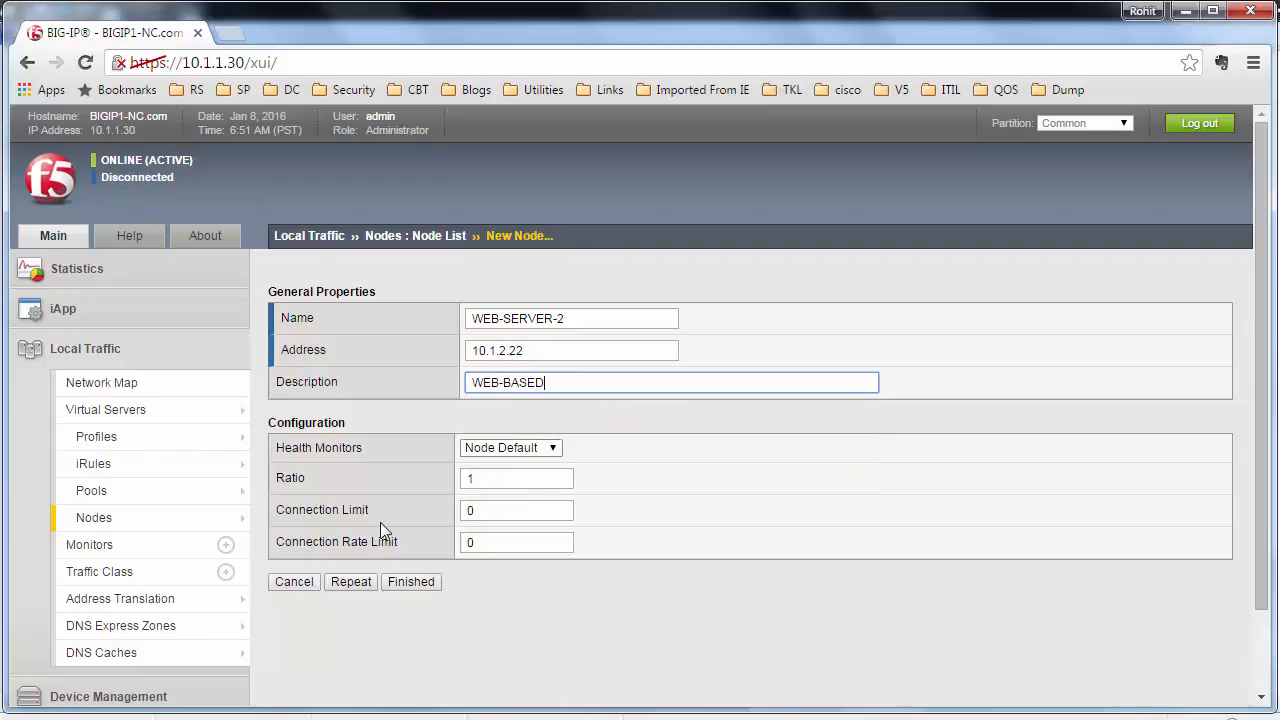
{"action": "left_click", "coordinate": [433, 581]}
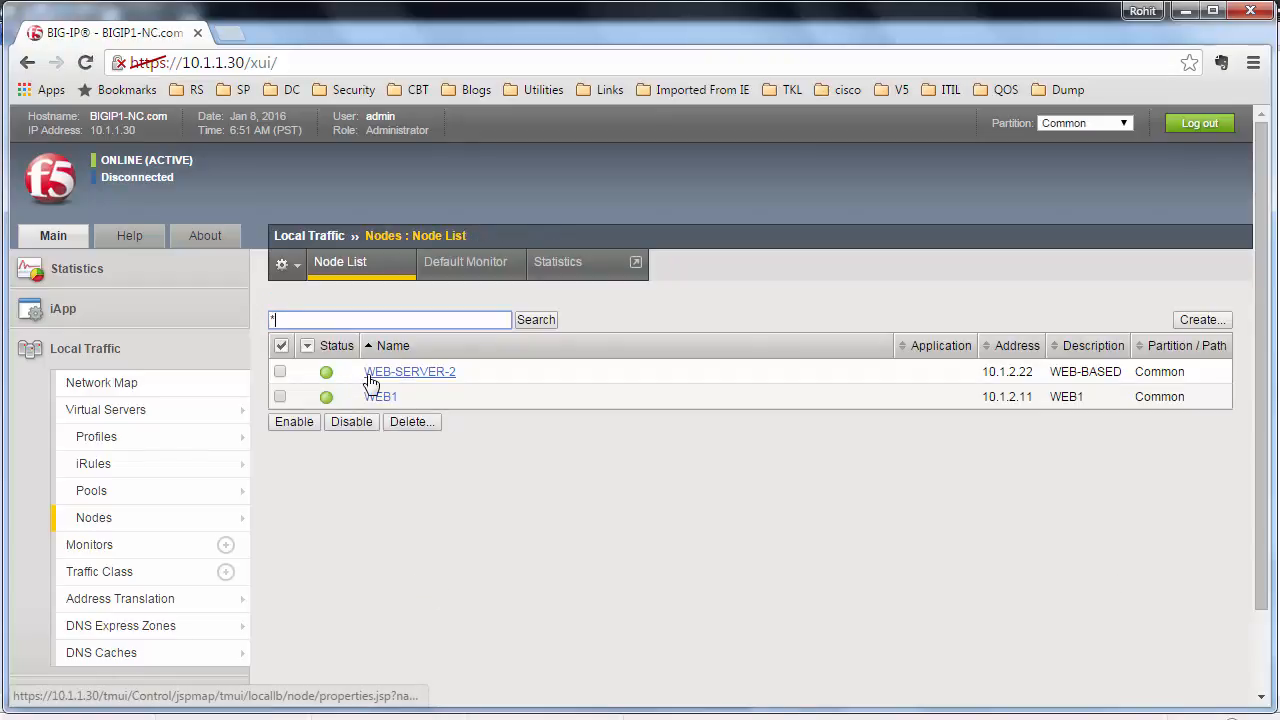
Step: Start creating a new local traffic pool and name it WEB-SERVER-POOL
{"action": "left_click", "coordinate": [95, 500]}
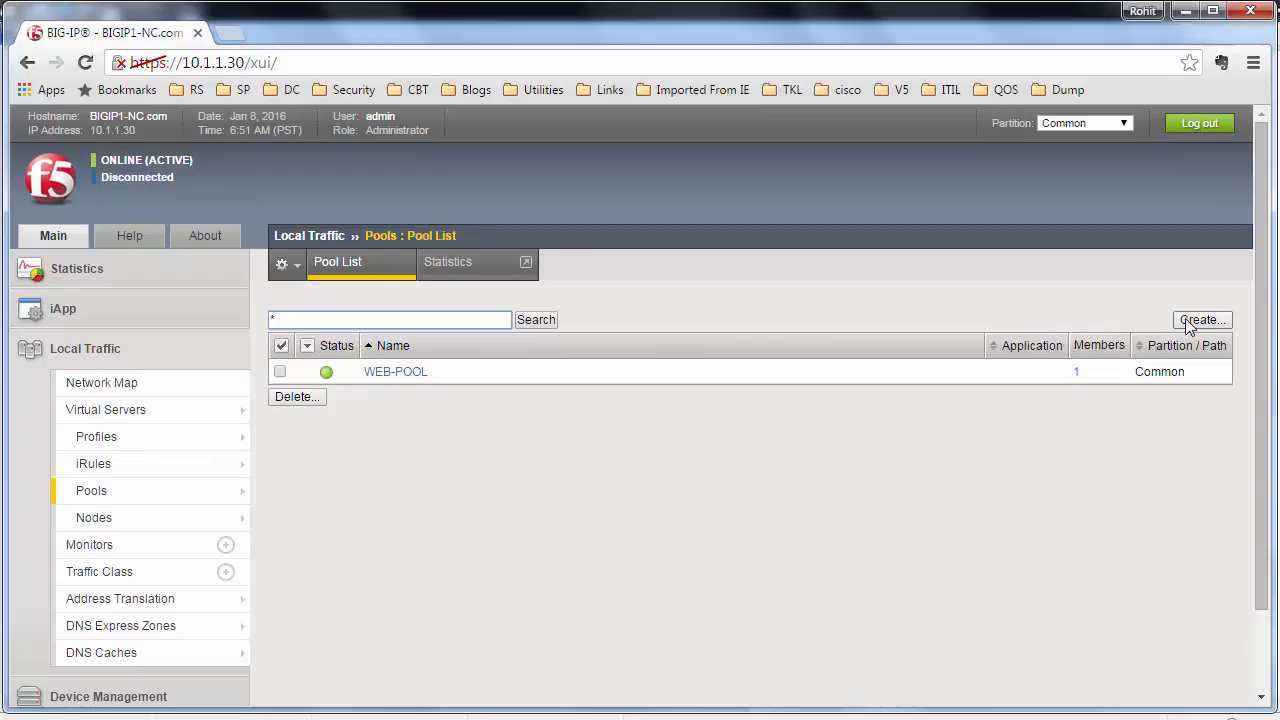
{"action": "left_click", "coordinate": [1199, 320]}
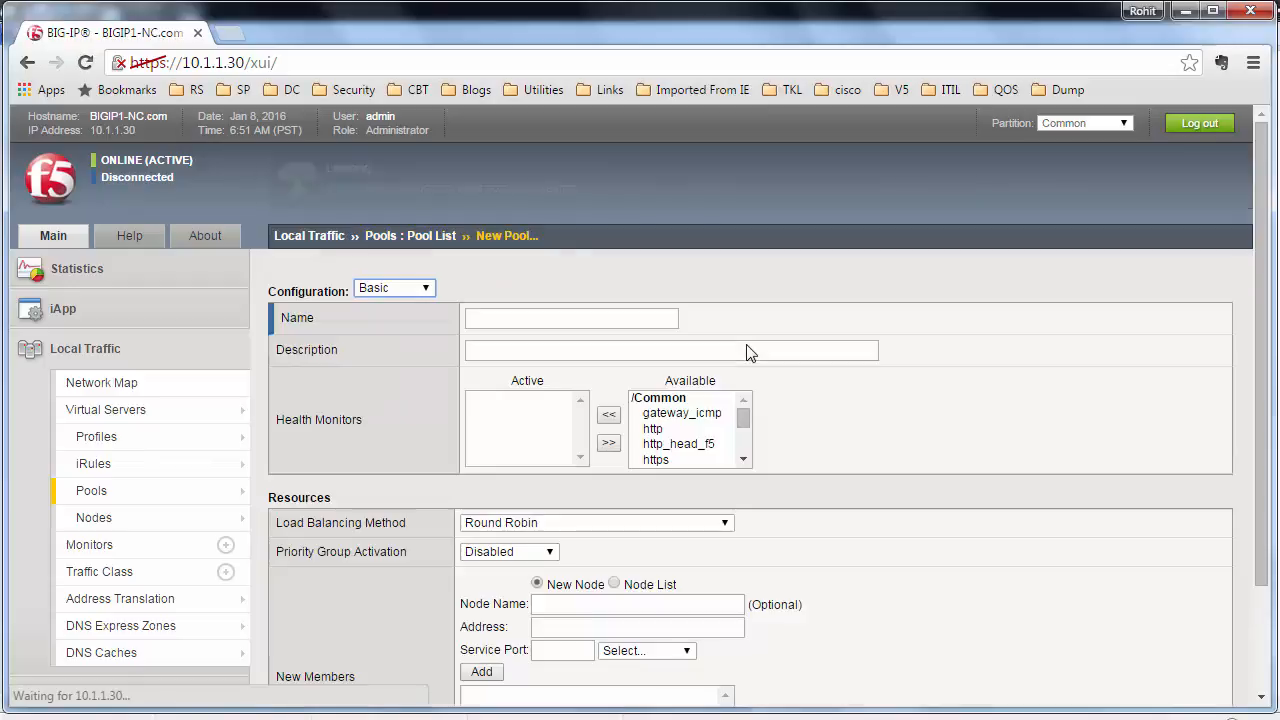
{"action": "left_click", "coordinate": [505, 320]}
{"action": "type", "text": "WEB"}
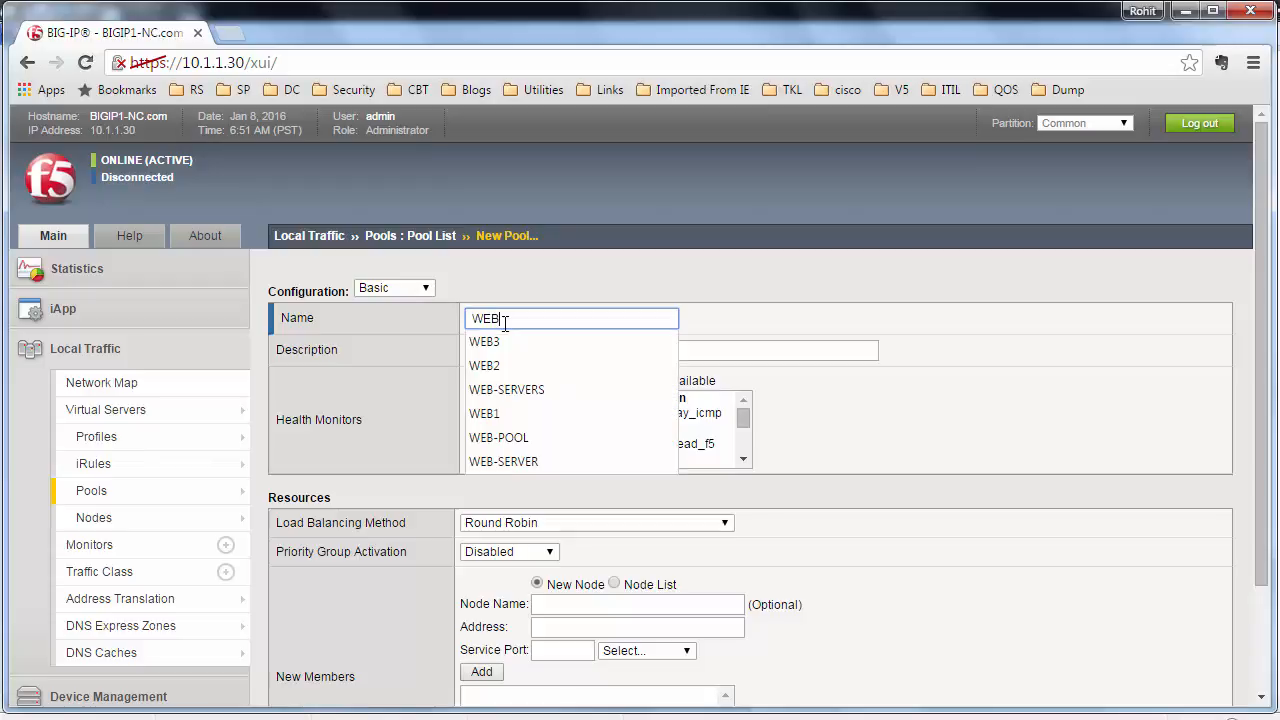
{"action": "type", "text": "-SER"}
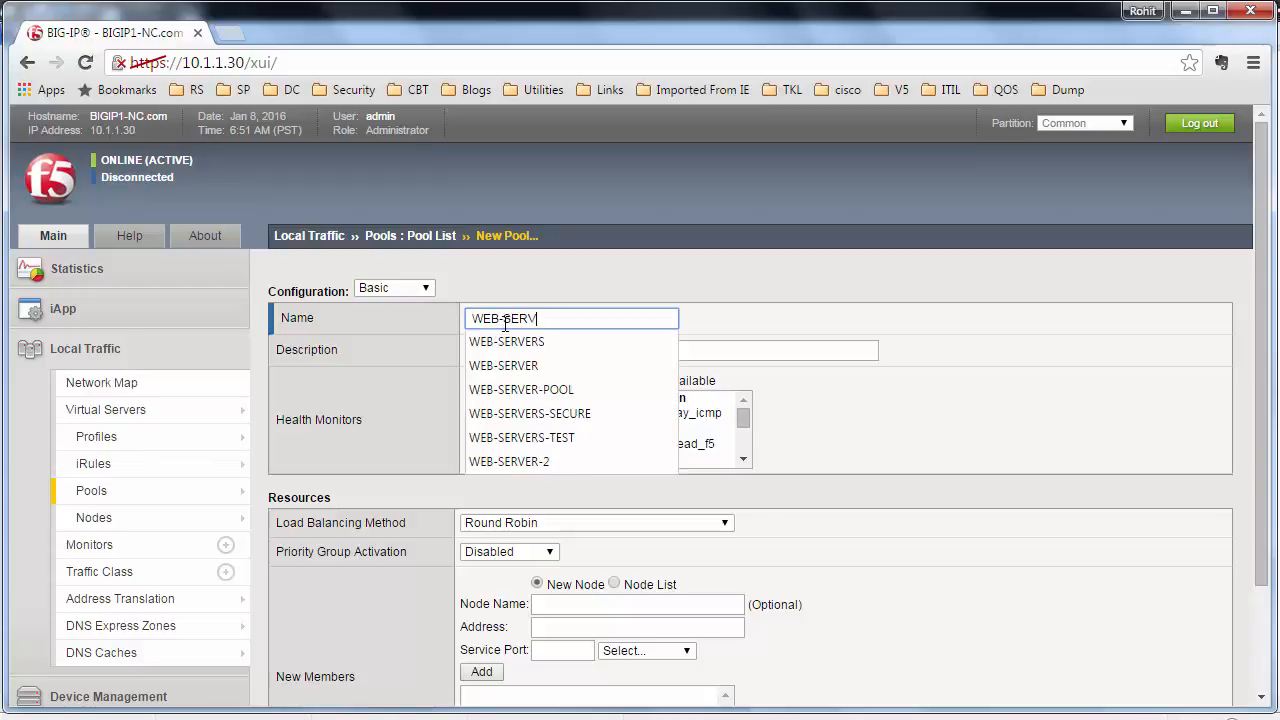
{"action": "type", "text": "V"}
{"action": "key", "text": "Down"}
{"action": "key", "text": "Down"}
{"action": "key", "text": "Down"}
{"action": "key", "text": "Return"}
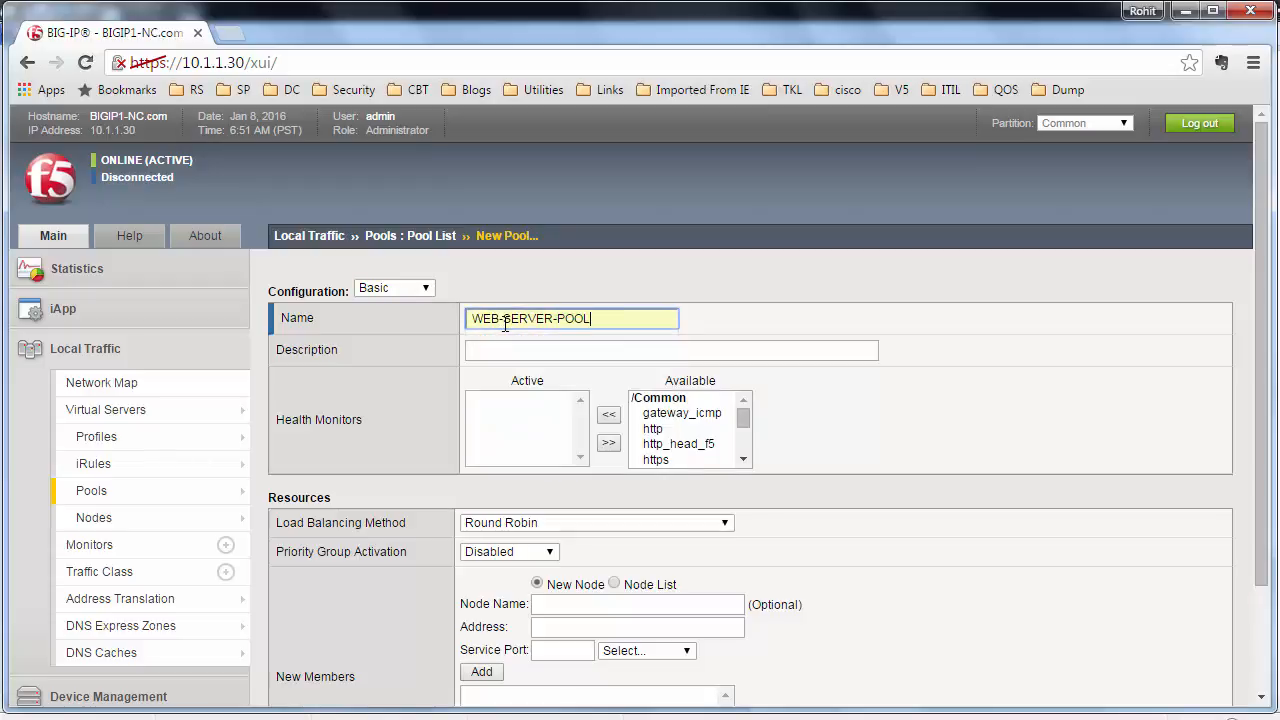
Step: Enter web-server-pool as the pool's description and make gateway_icmp its active health monitor
{"action": "key", "text": "Tab"}
{"action": "type", "text": "web"}
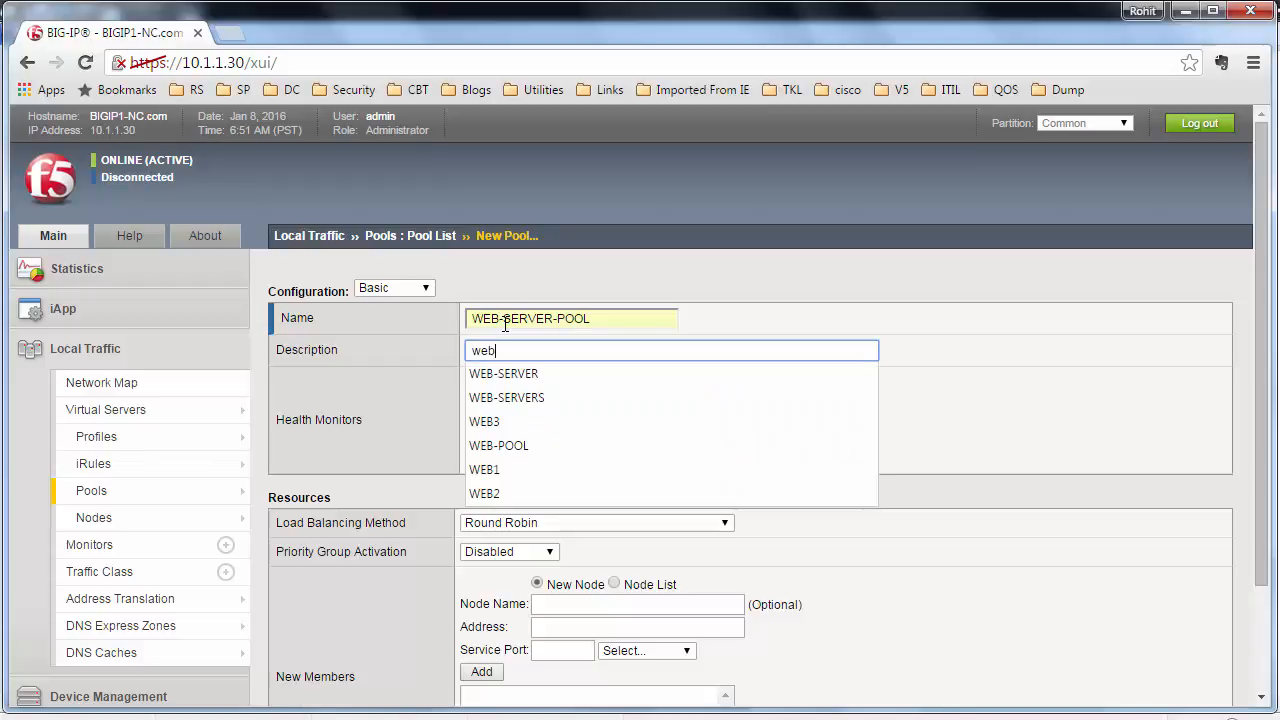
{"action": "type", "text": "-server"}
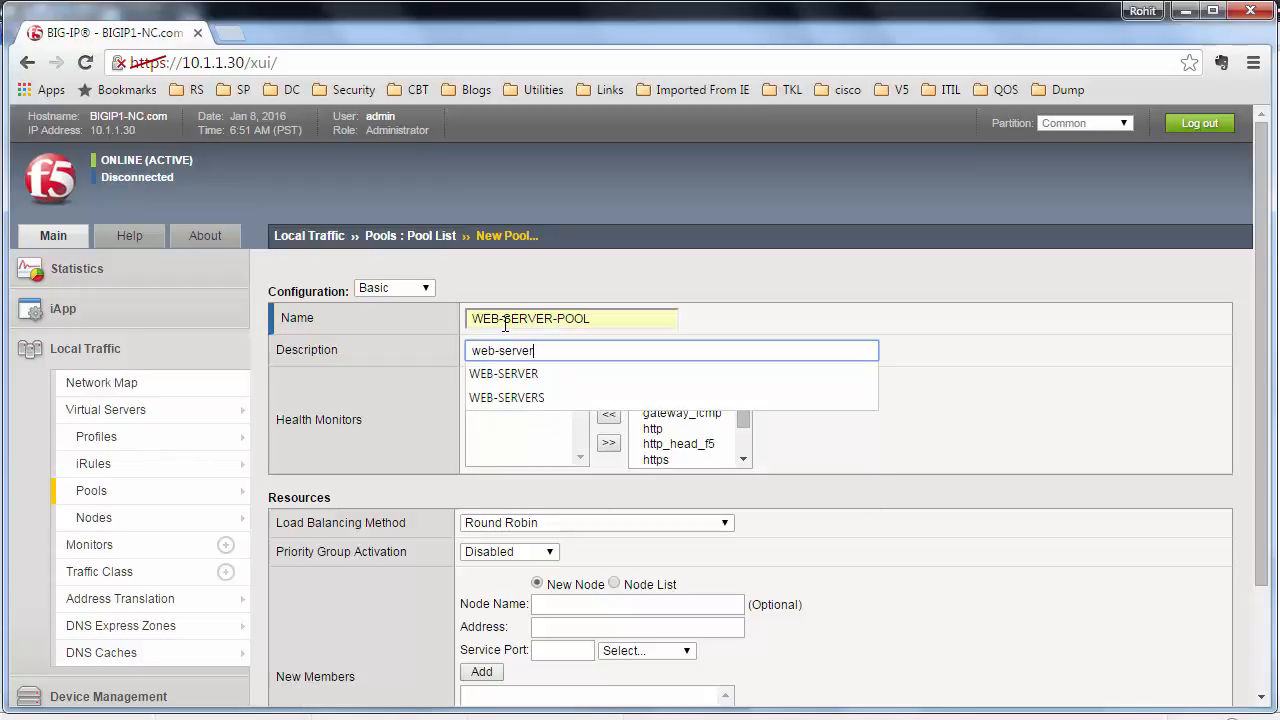
{"action": "type", "text": "-pool"}
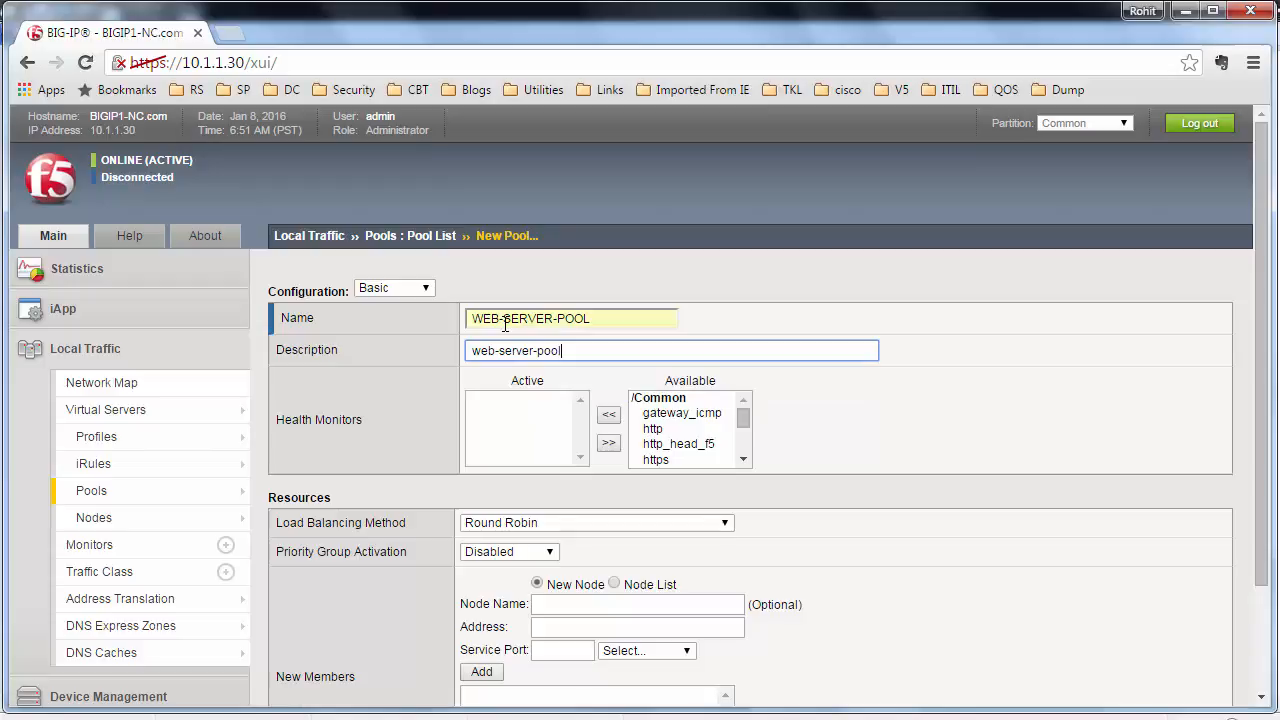
{"action": "left_click", "coordinate": [703, 418]}
{"action": "left_click", "coordinate": [608, 414]}
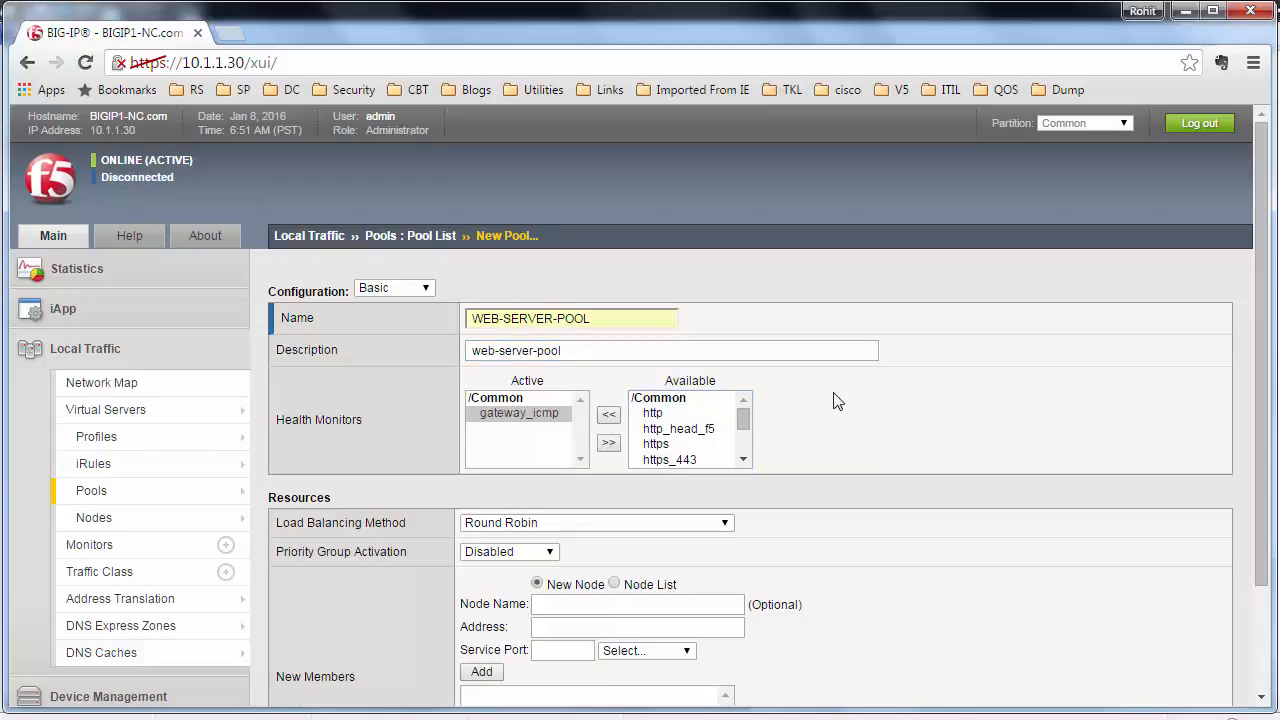
Step: Add the existing node WEB-SERVER-2 as a pool member on HTTP port 80 and finish creating the pool
{"action": "scroll", "coordinate": [908, 413], "scroll_direction": "down", "scroll_amount": 3}
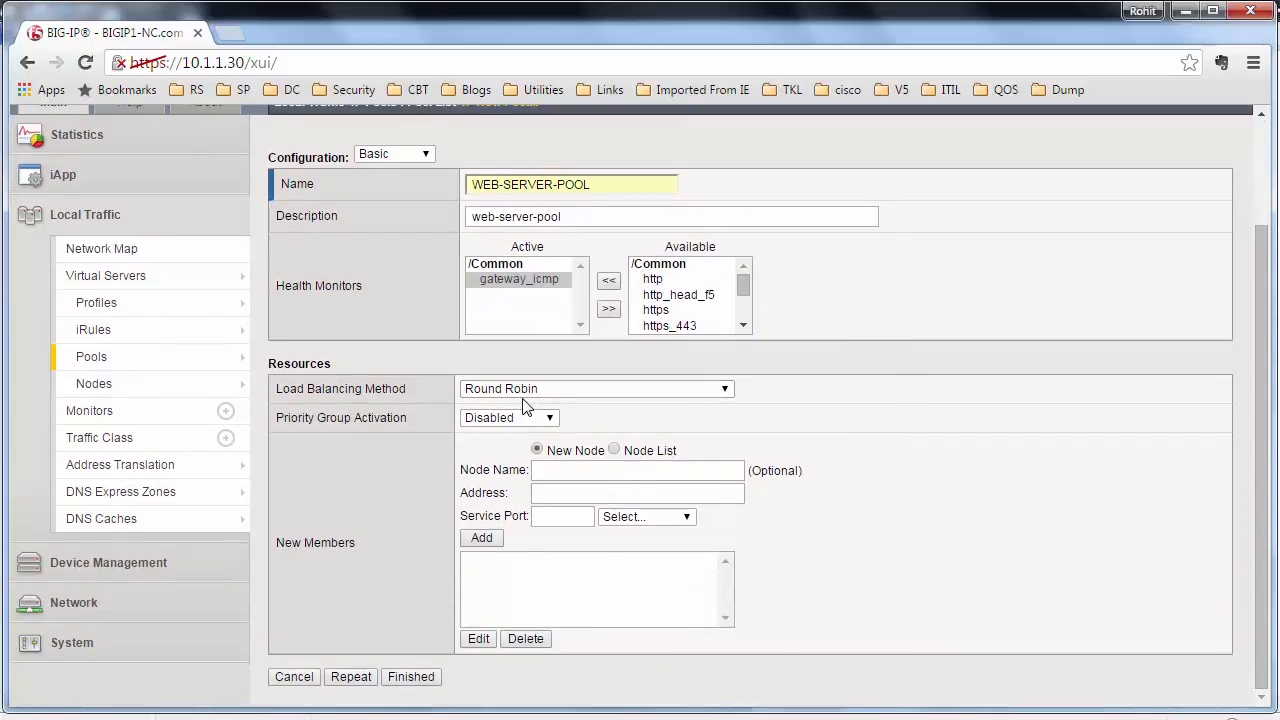
{"action": "left_click", "coordinate": [614, 449]}
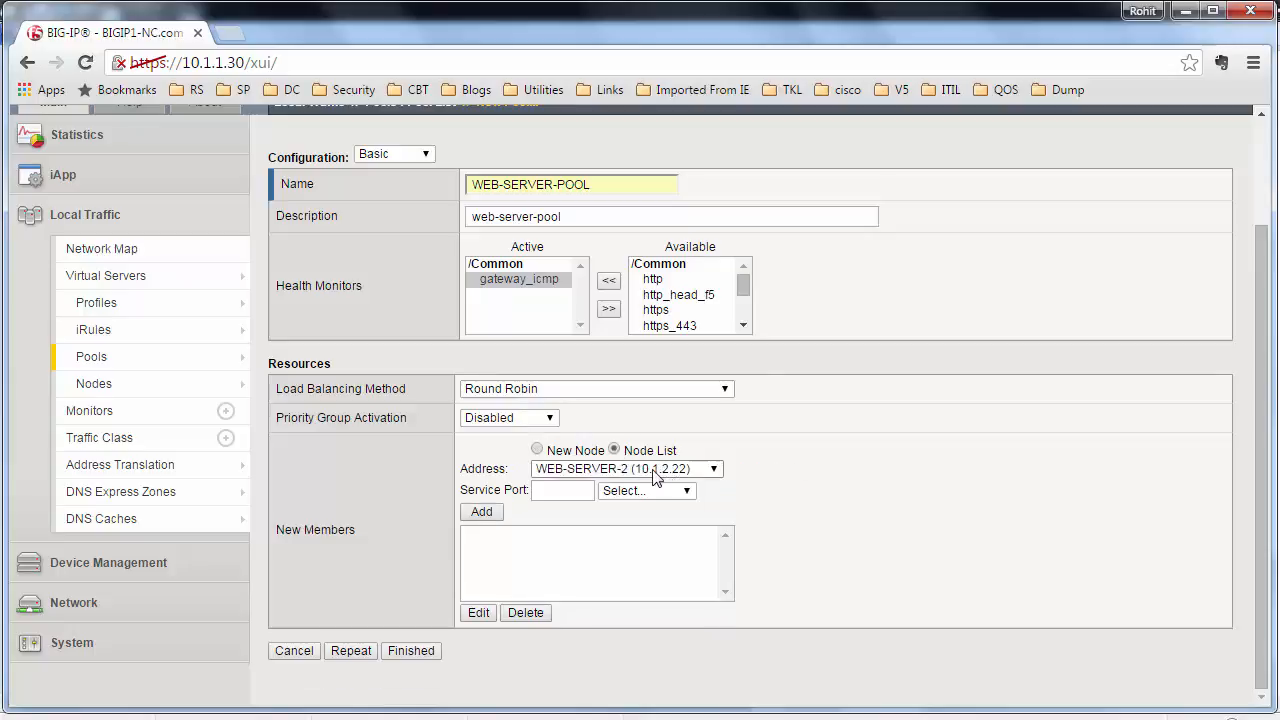
{"action": "left_click", "coordinate": [665, 493]}
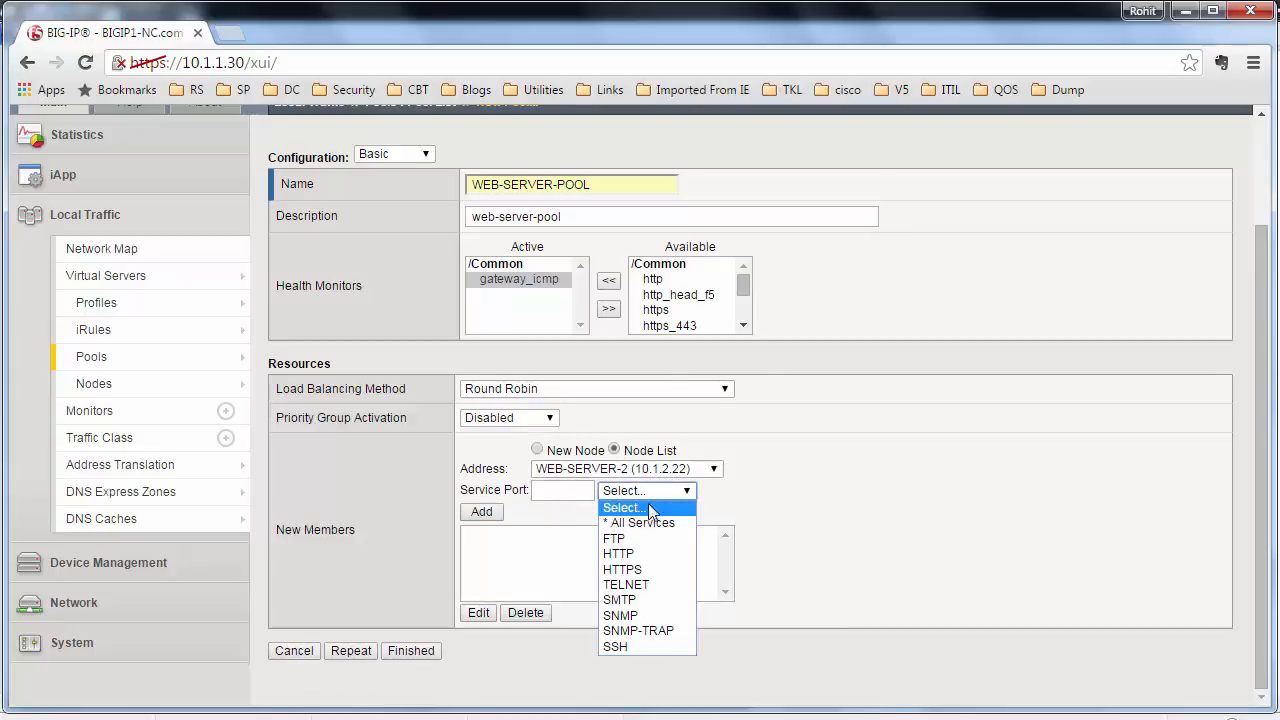
{"action": "left_click", "coordinate": [634, 555]}
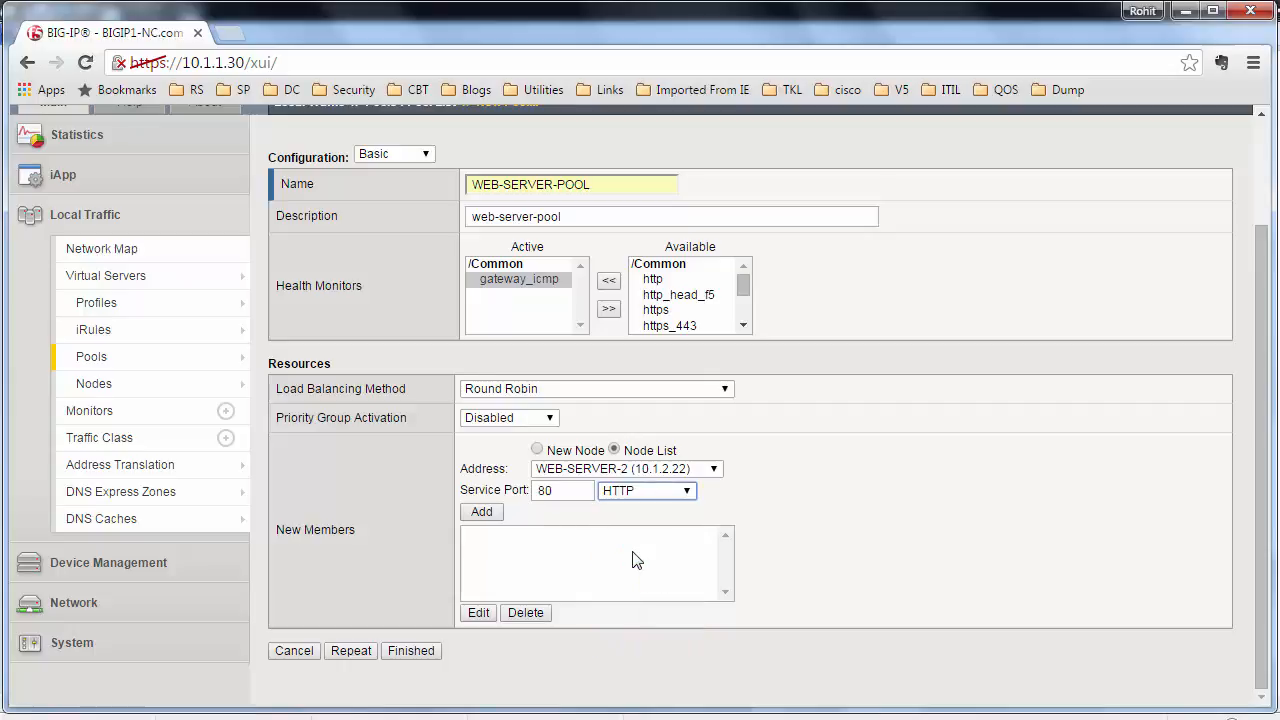
{"action": "left_click", "coordinate": [483, 512]}
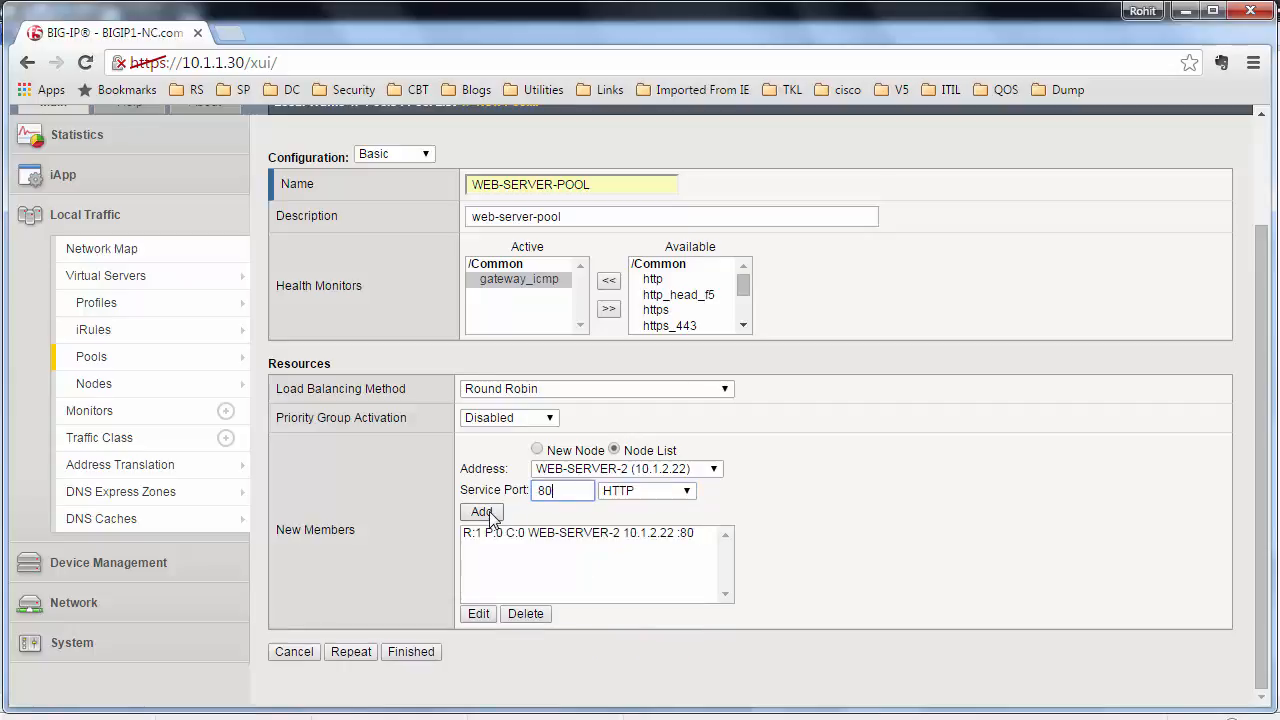
{"action": "left_click", "coordinate": [424, 654]}
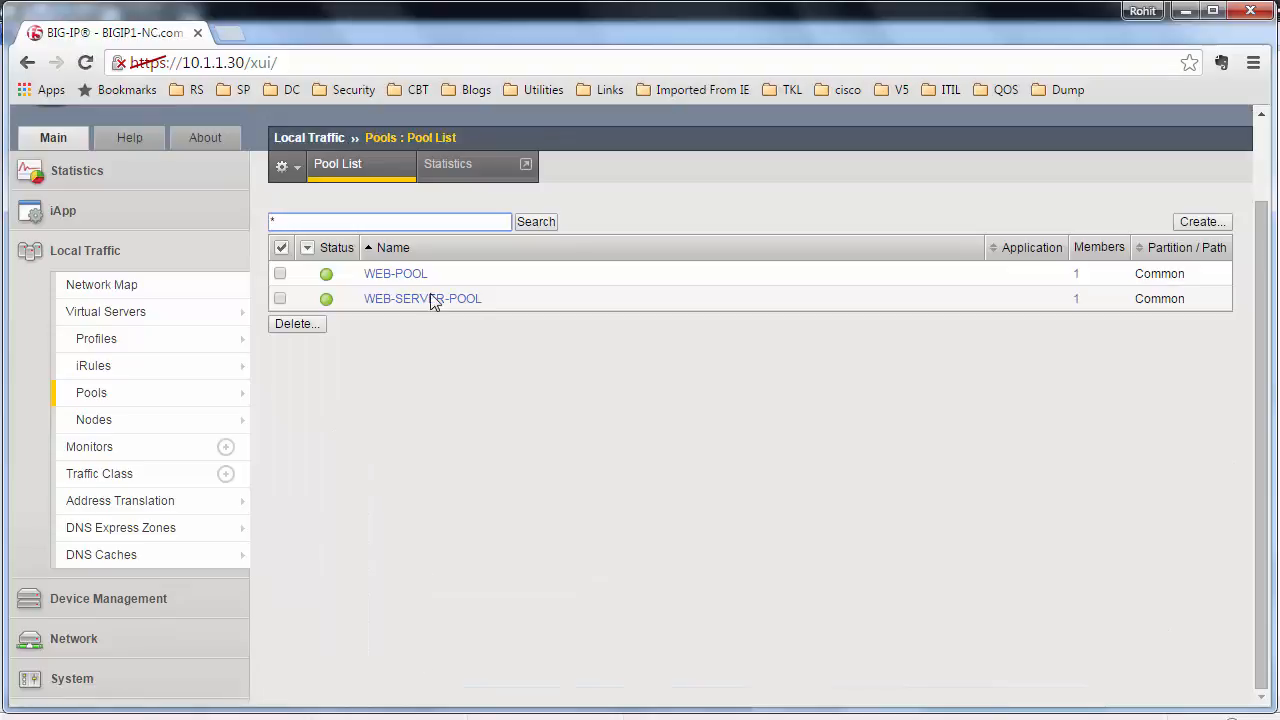
Step: Open WEB-SERVER-POOL and check its current member list
{"action": "left_click", "coordinate": [440, 300]}
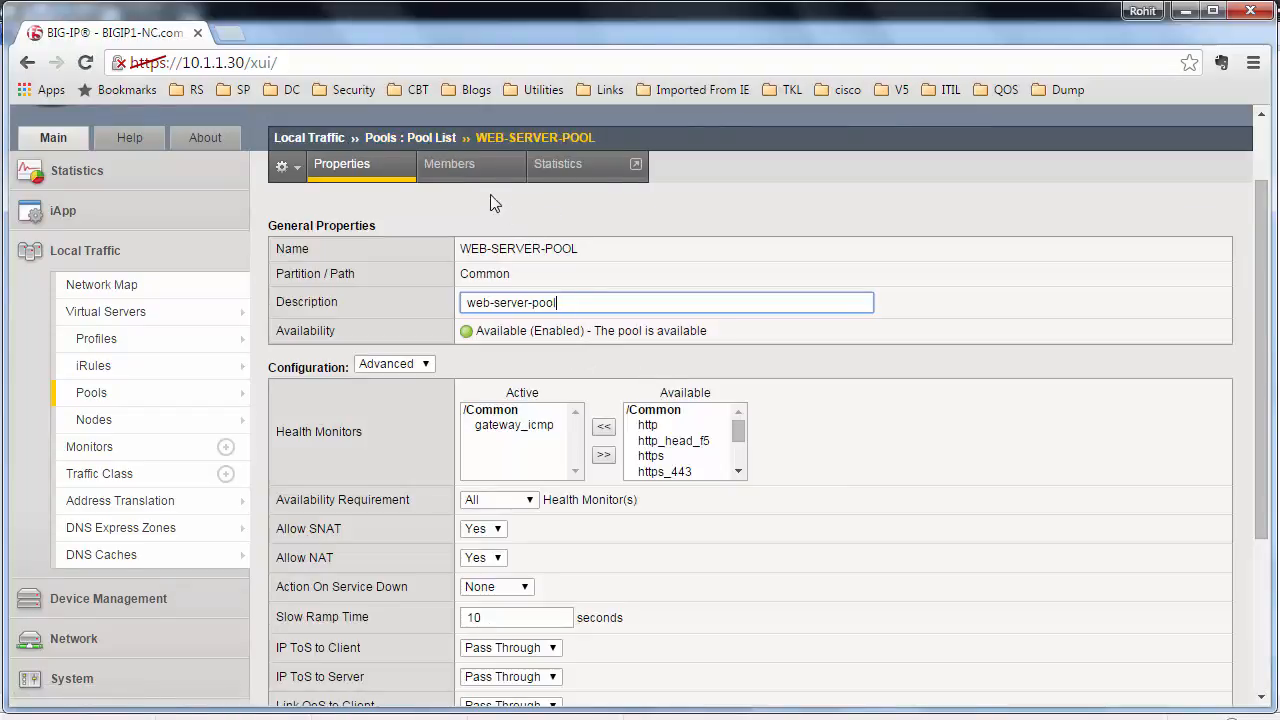
{"action": "left_click", "coordinate": [470, 177]}
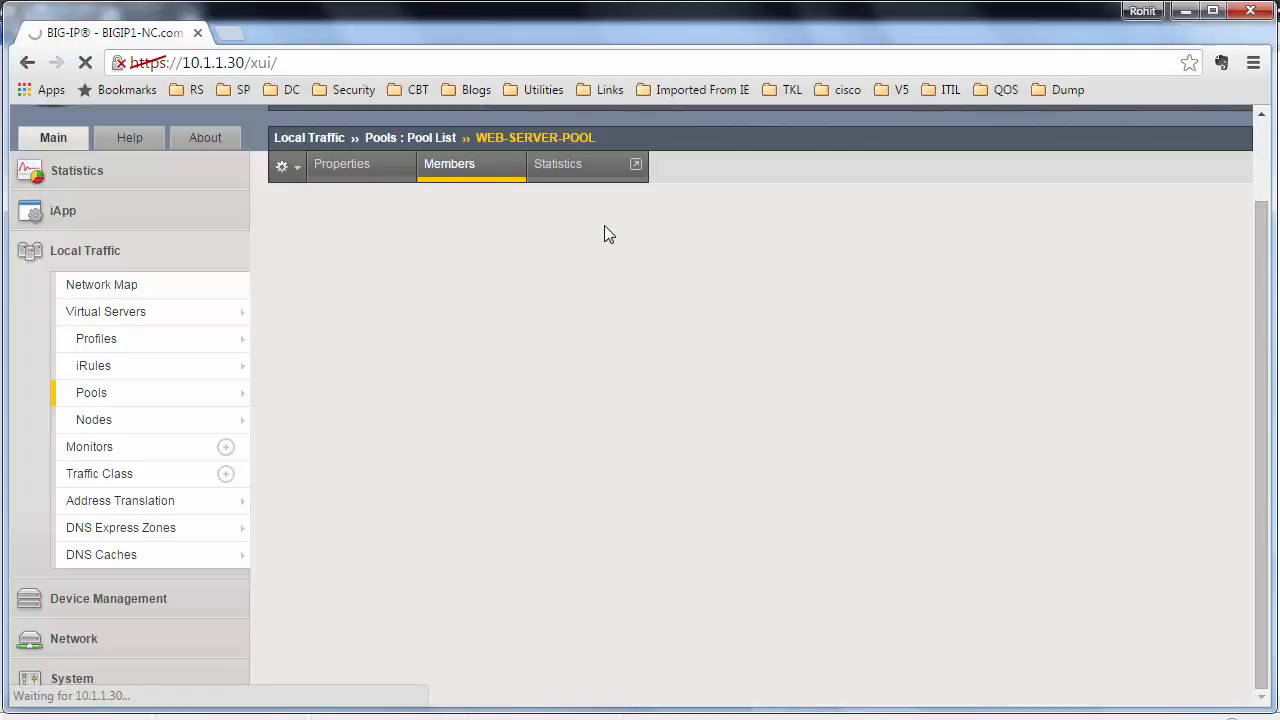
{"action": "left_click_drag", "start_coordinate": [483, 412], "coordinate": [364, 409]}
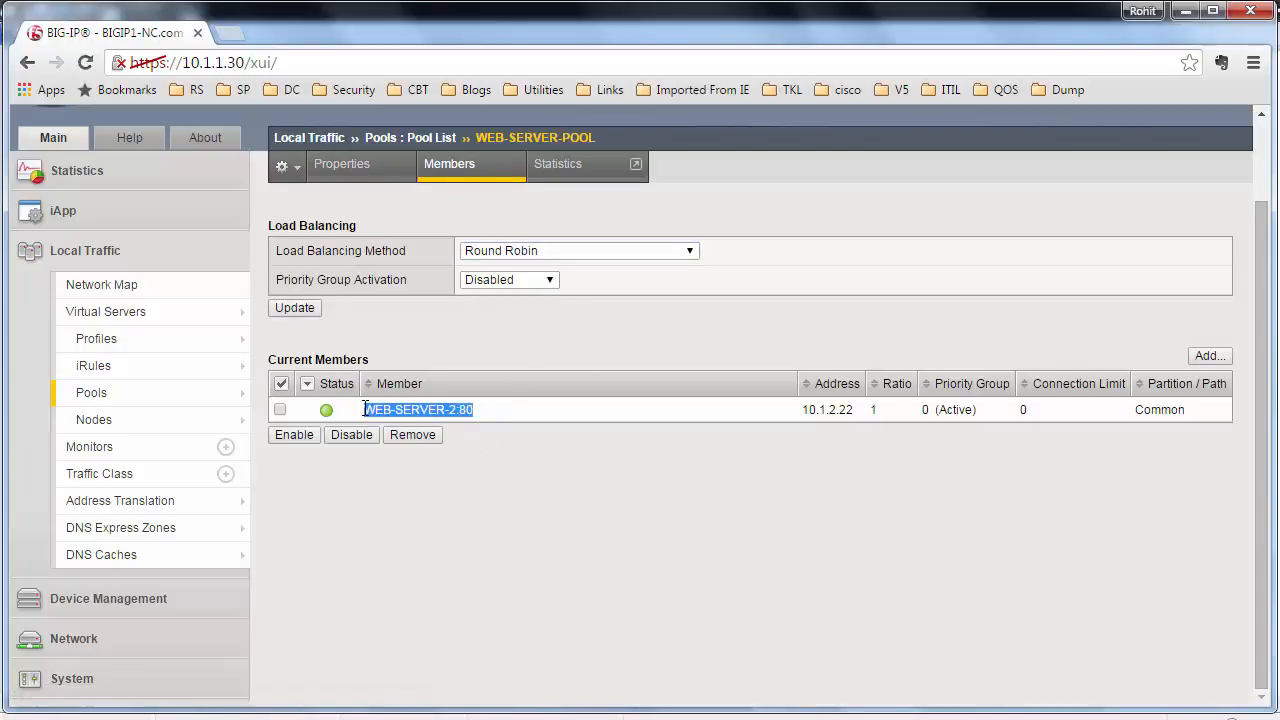
Step: Start creating a new local traffic virtual server named Virtual-WEB-SERVER with the description vweb
{"action": "left_click", "coordinate": [108, 318]}
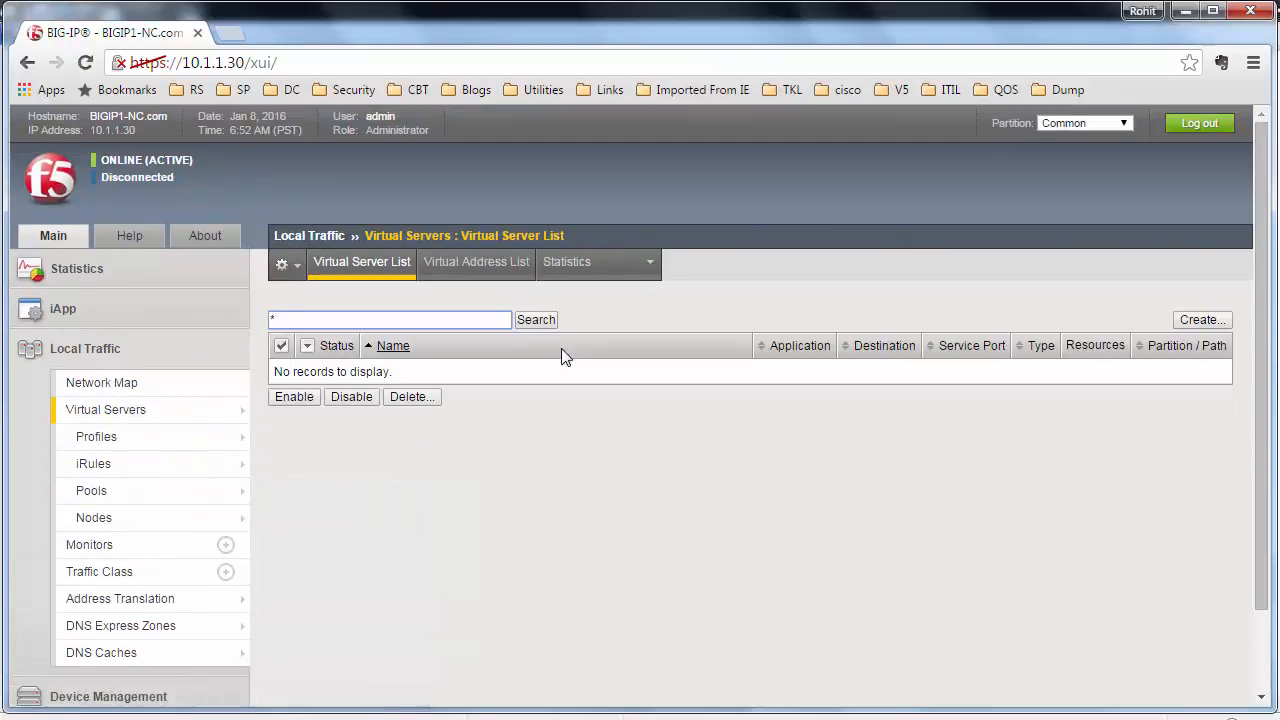
{"action": "left_click", "coordinate": [1218, 324]}
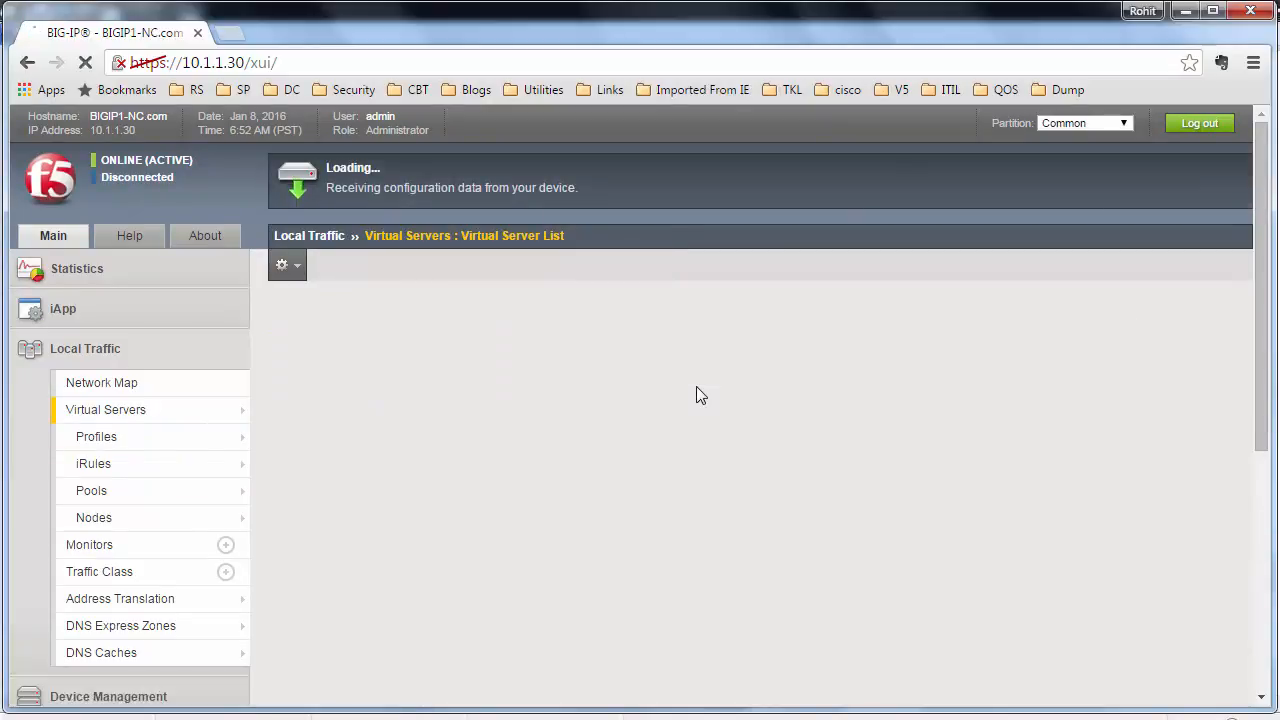
{"action": "type", "text": "Vir"}
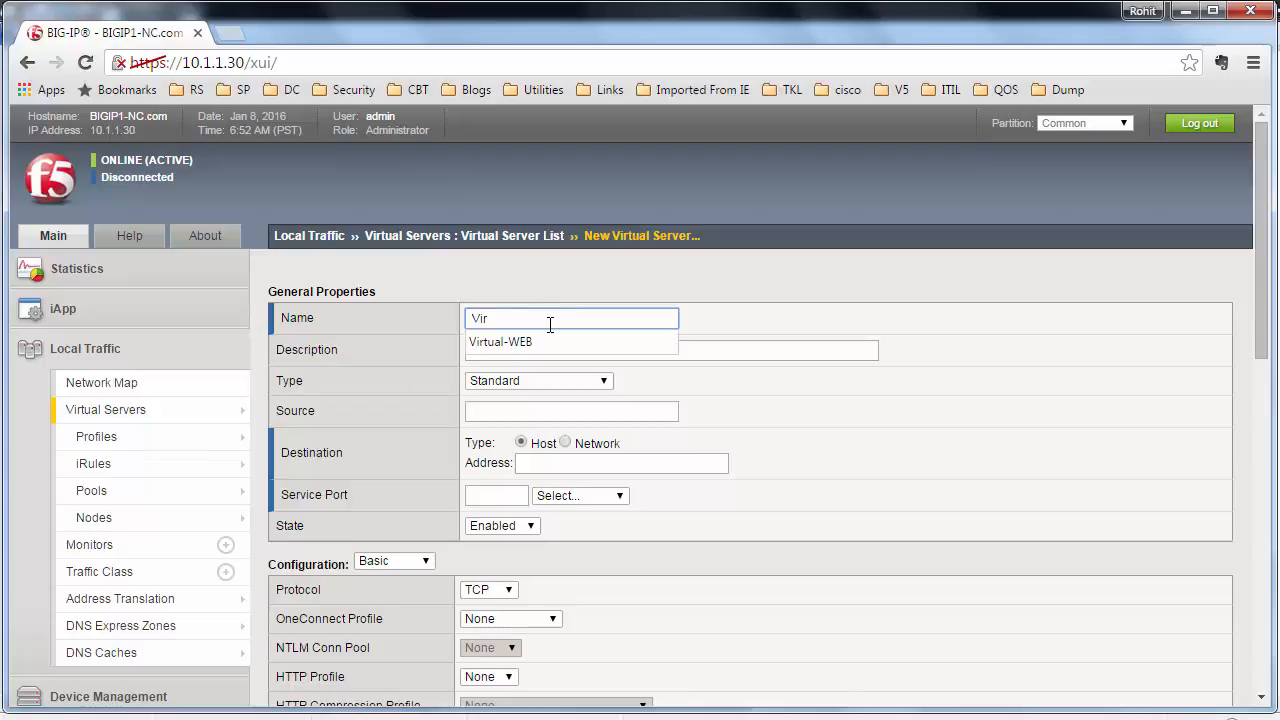
{"action": "type", "text": "tual-WEB-SER"}
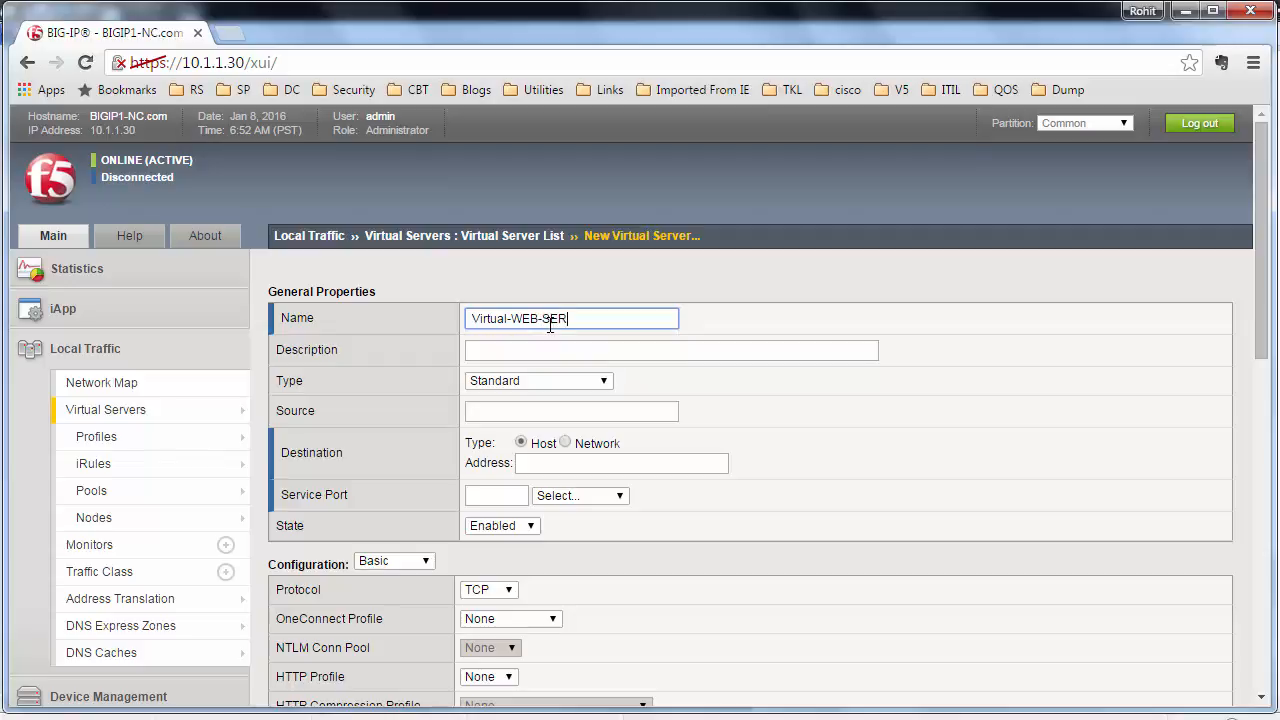
{"action": "type", "text": "VER"}
{"action": "left_click", "coordinate": [525, 351]}
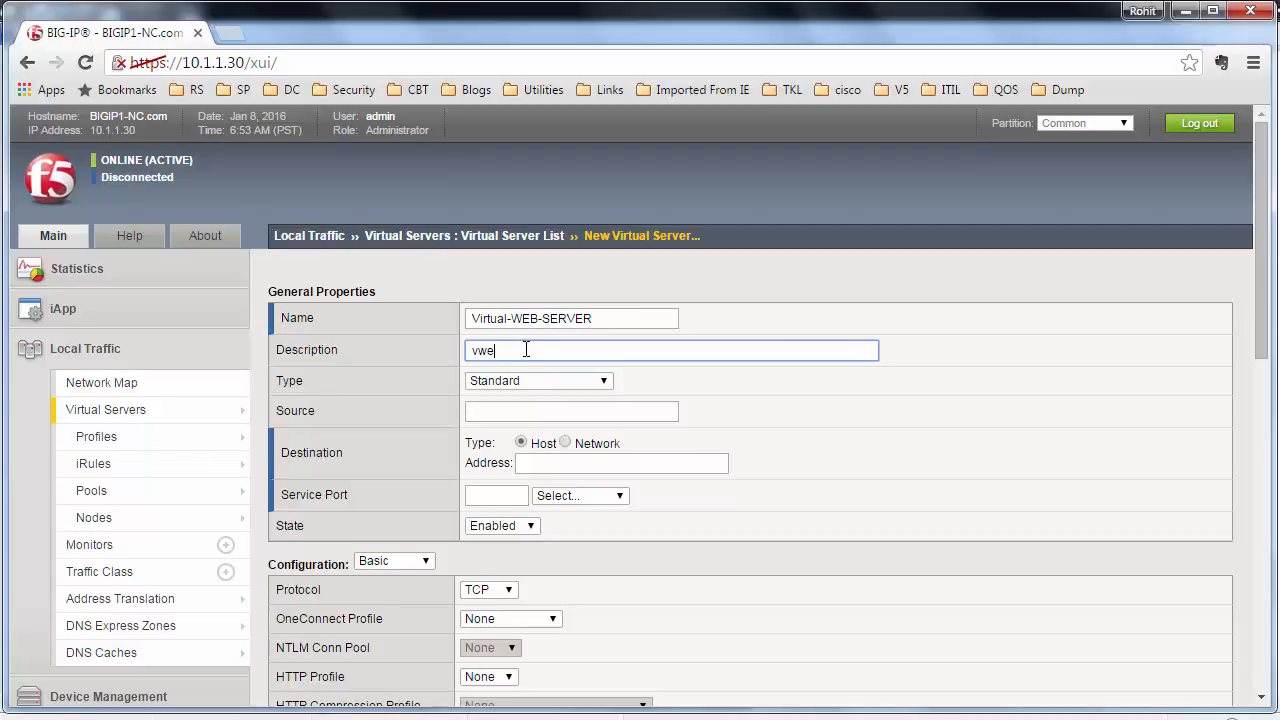
Step: Set the virtual server's host destination address to 192.168.0.55 and its service port to HTTP 80
{"action": "left_click", "coordinate": [508, 412]}
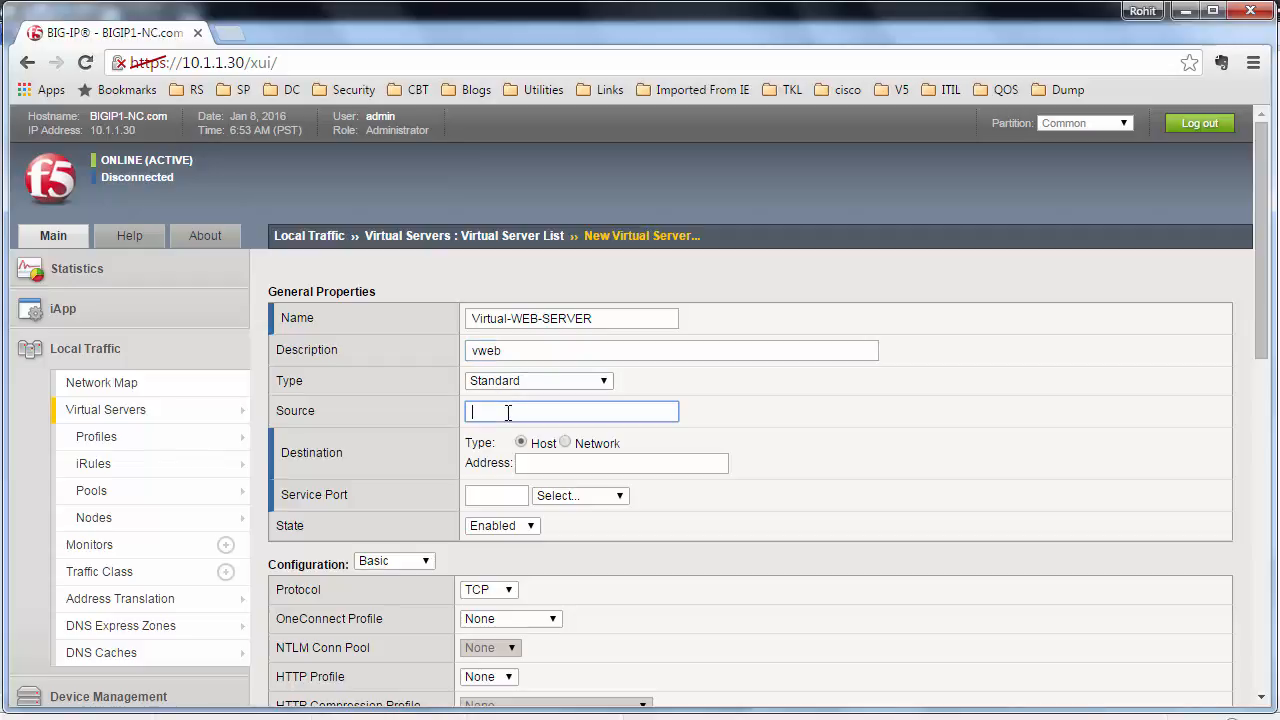
{"action": "left_click", "coordinate": [526, 465]}
{"action": "type", "text": "192"}
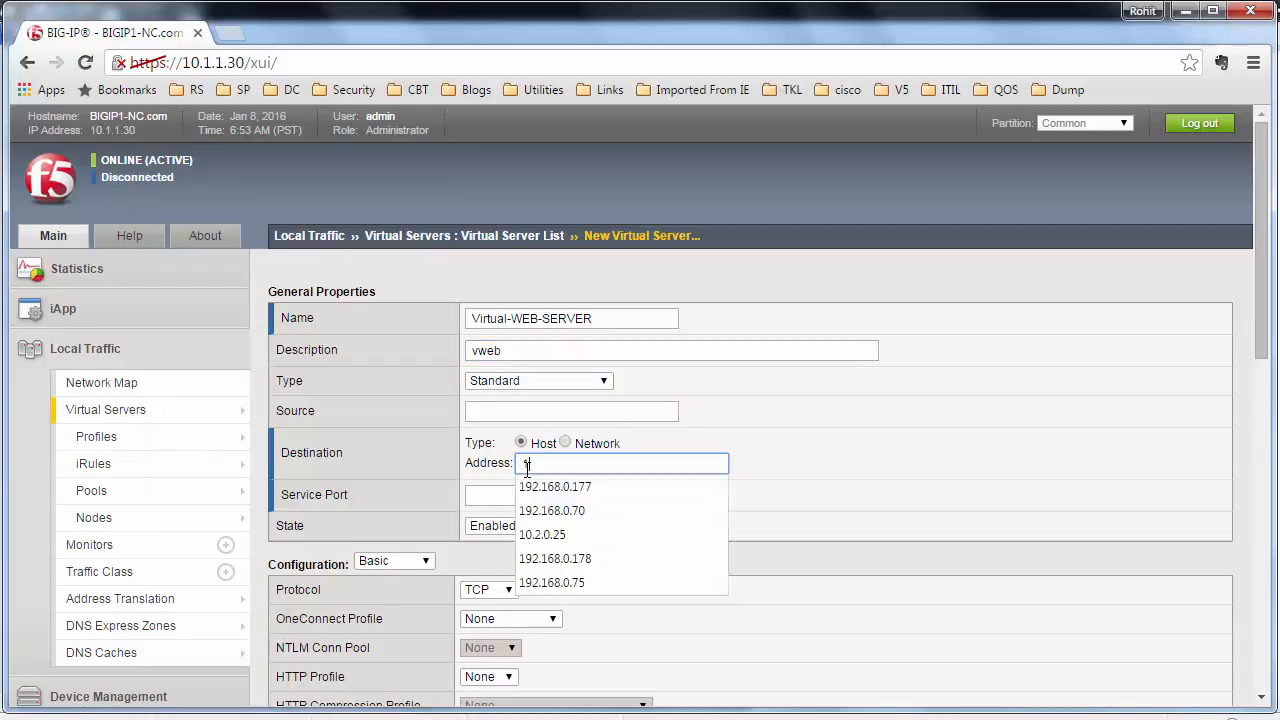
{"action": "key", "text": "Down"}
{"action": "key", "text": "Down"}
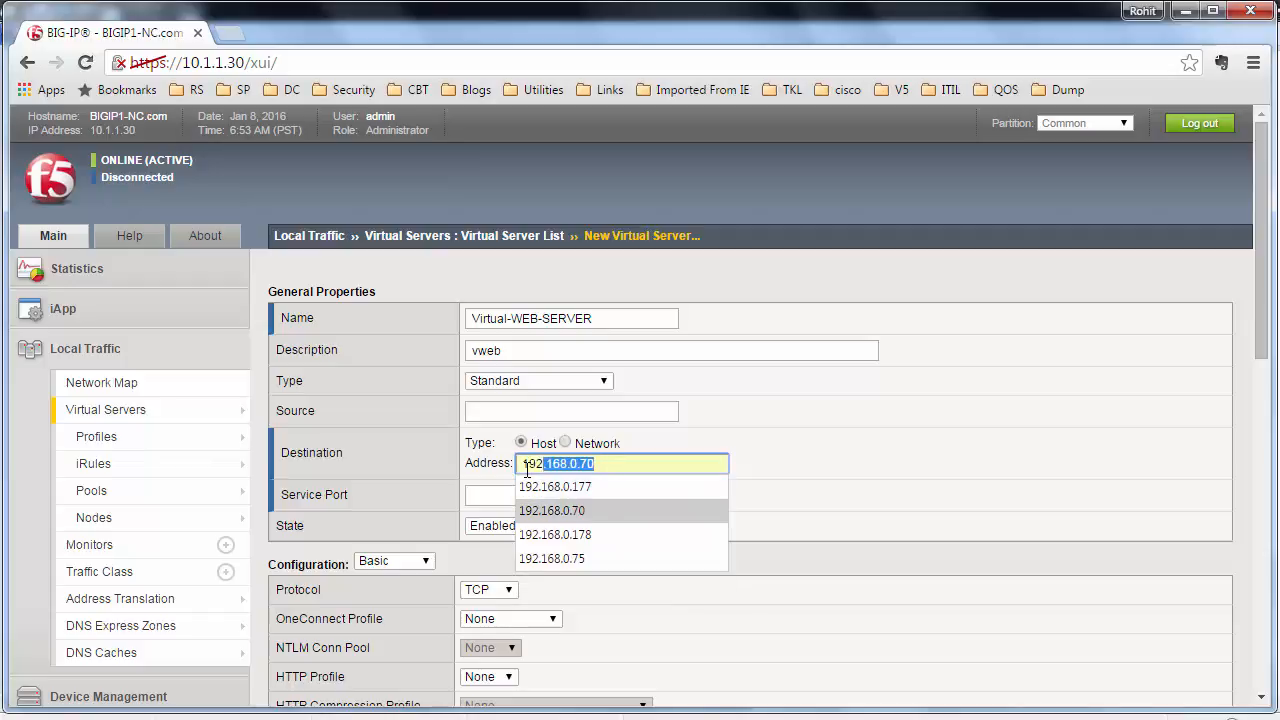
{"action": "key", "text": "Right"}
{"action": "key", "text": "BackSpace"}
{"action": "key", "text": "BackSpace"}
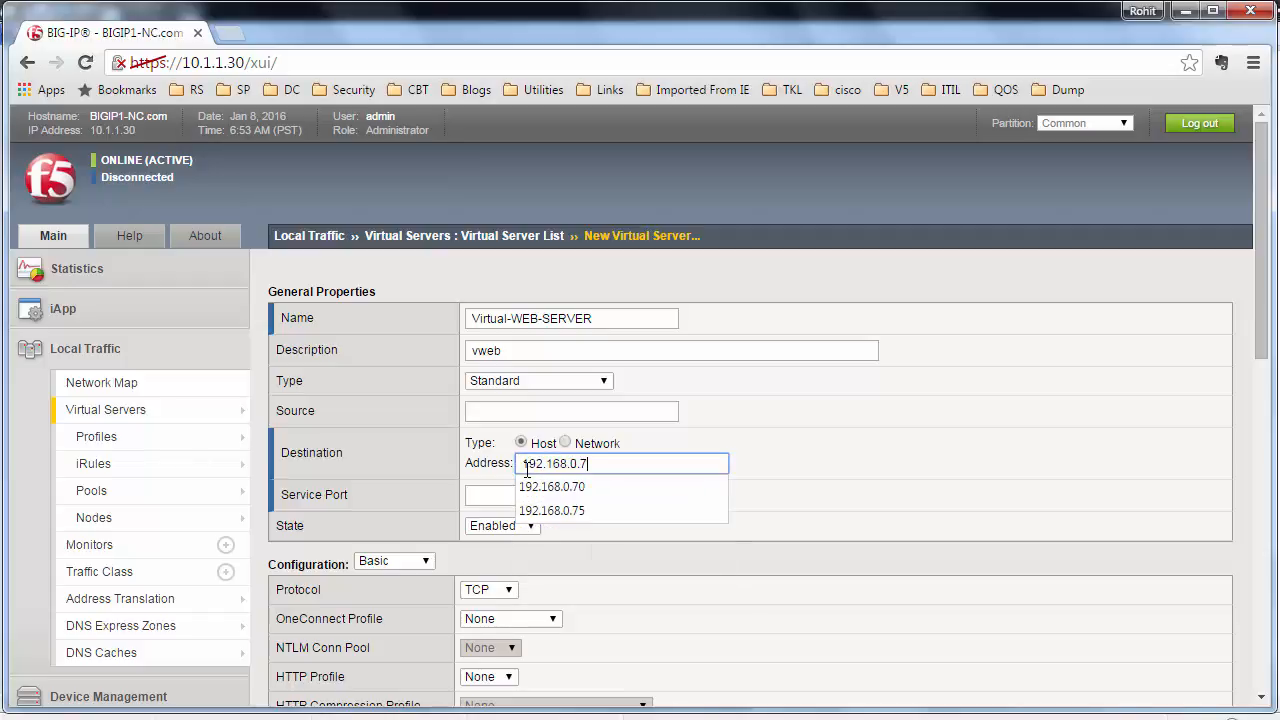
{"action": "type", "text": "55"}
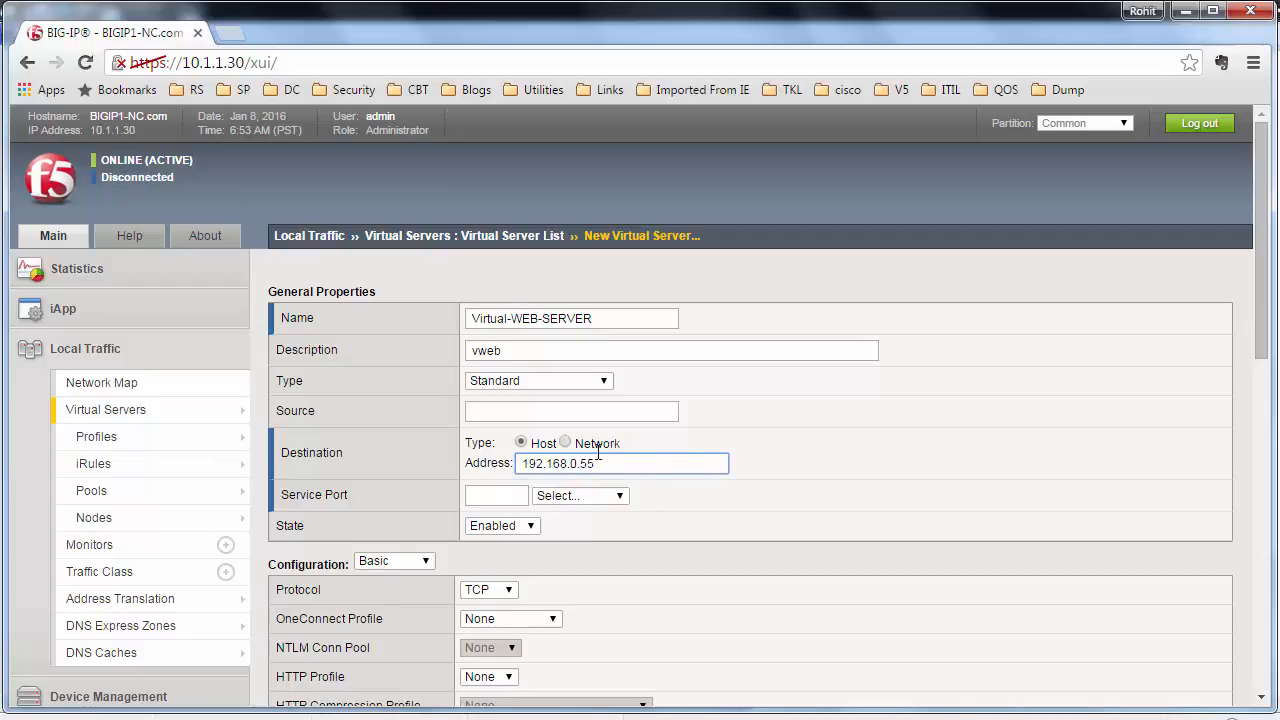
{"action": "left_click", "coordinate": [583, 496]}
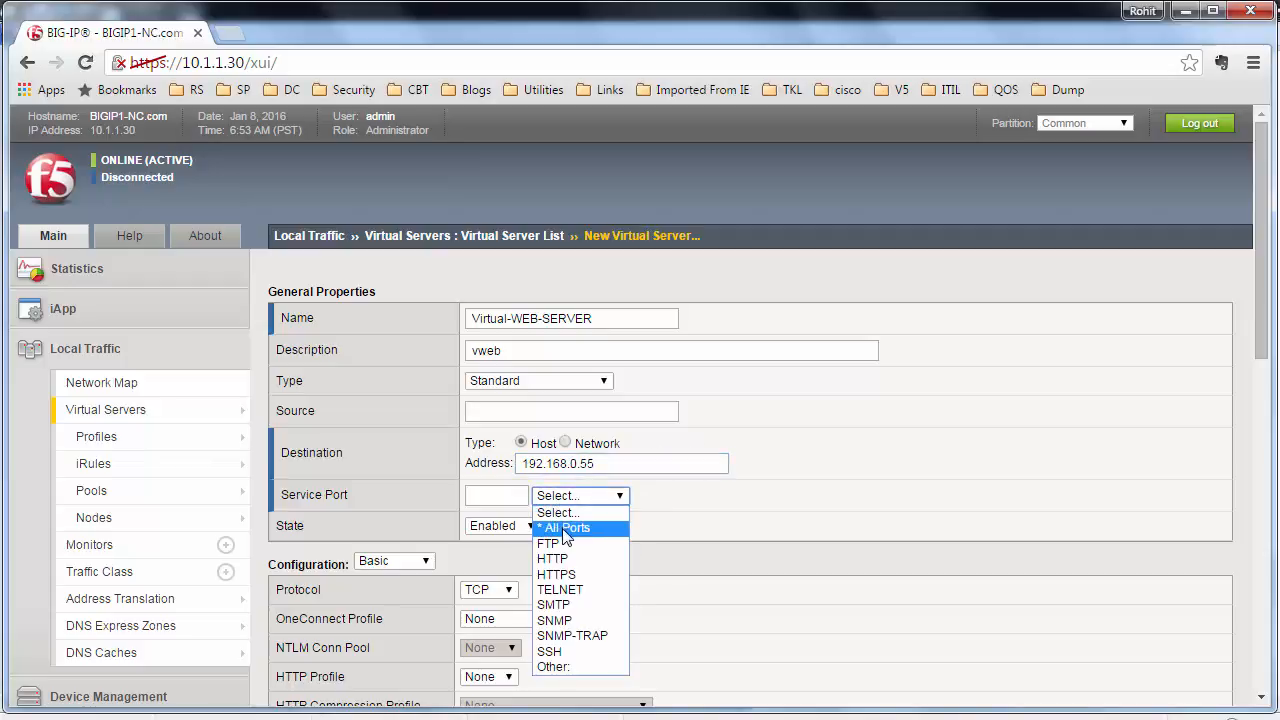
{"action": "left_click", "coordinate": [558, 560]}
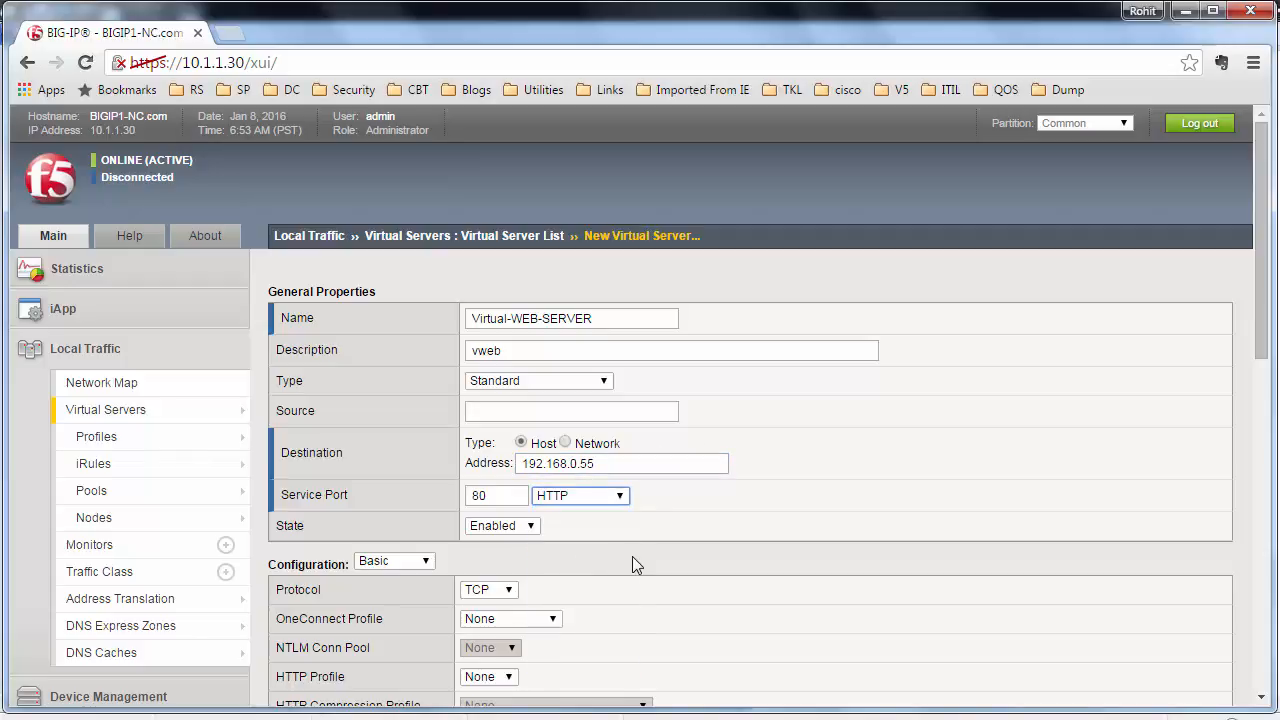
Step: Assign WEB-SERVER-POOL as the virtual server's default pool and finish creating the virtual server
{"action": "scroll", "coordinate": [632, 557], "scroll_direction": "down", "scroll_amount": 5}
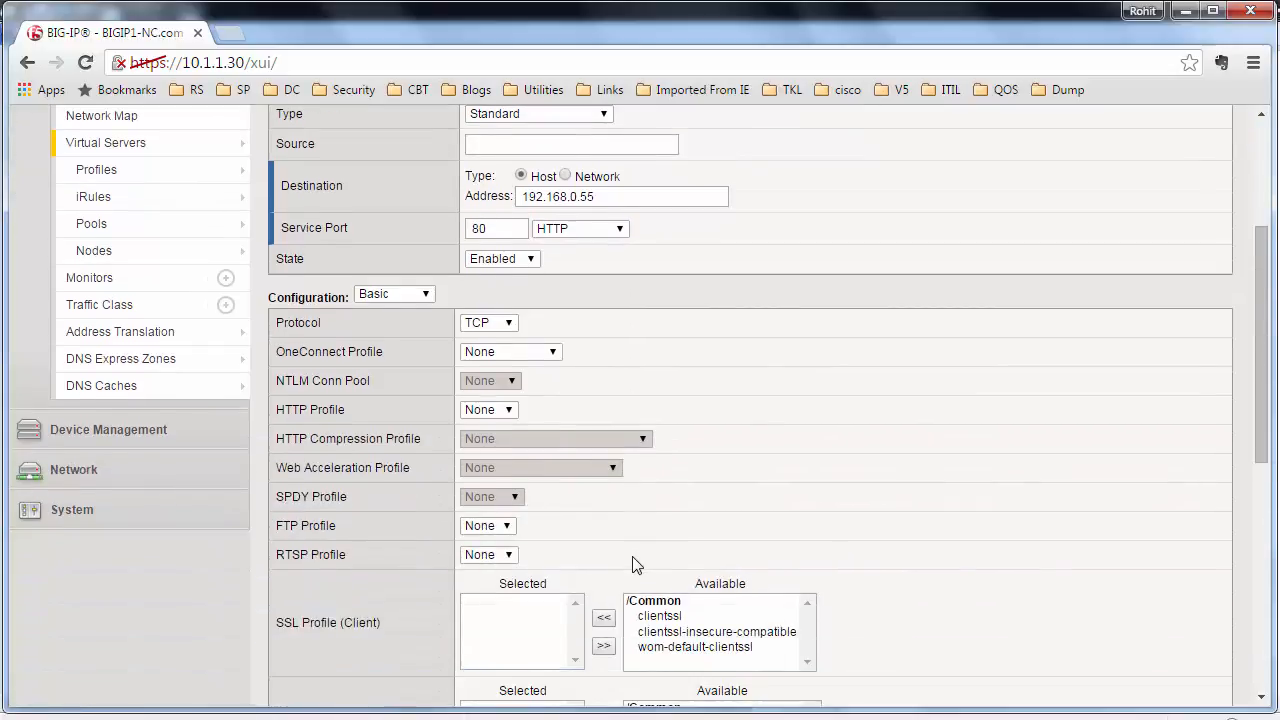
{"action": "scroll", "coordinate": [632, 557], "scroll_direction": "down", "scroll_amount": 9}
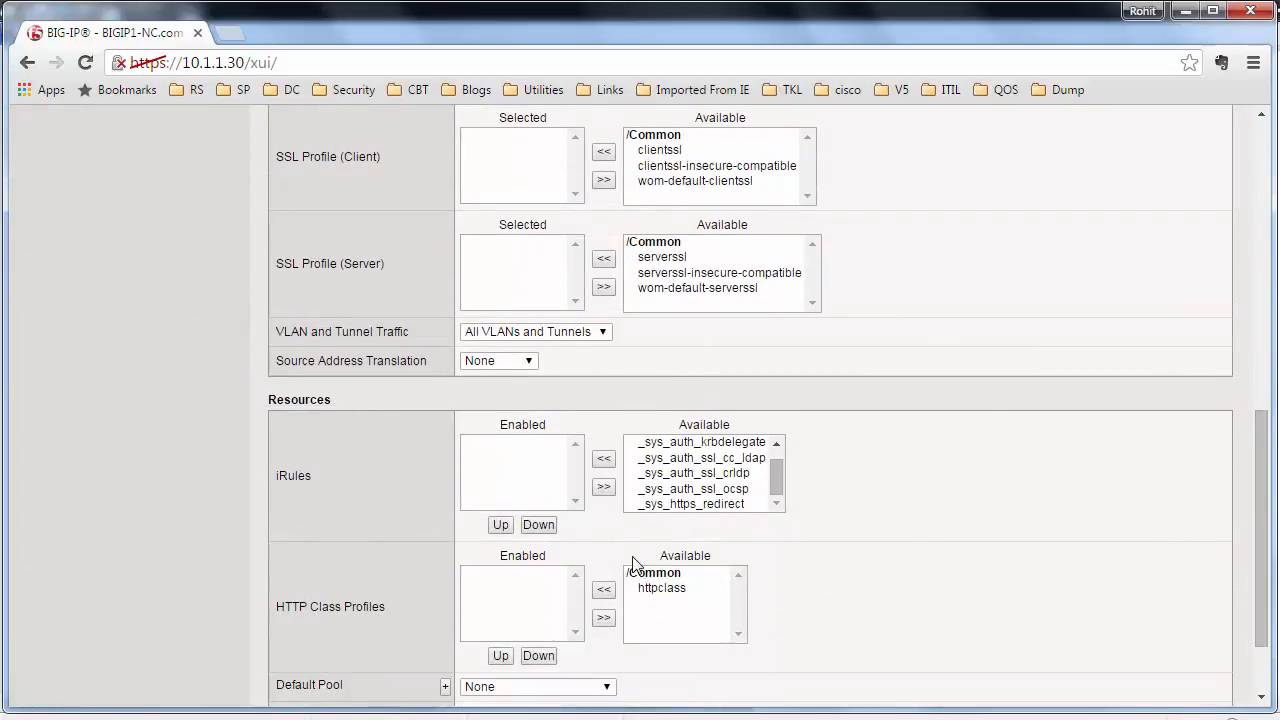
{"action": "scroll", "coordinate": [632, 556], "scroll_direction": "down", "scroll_amount": 2}
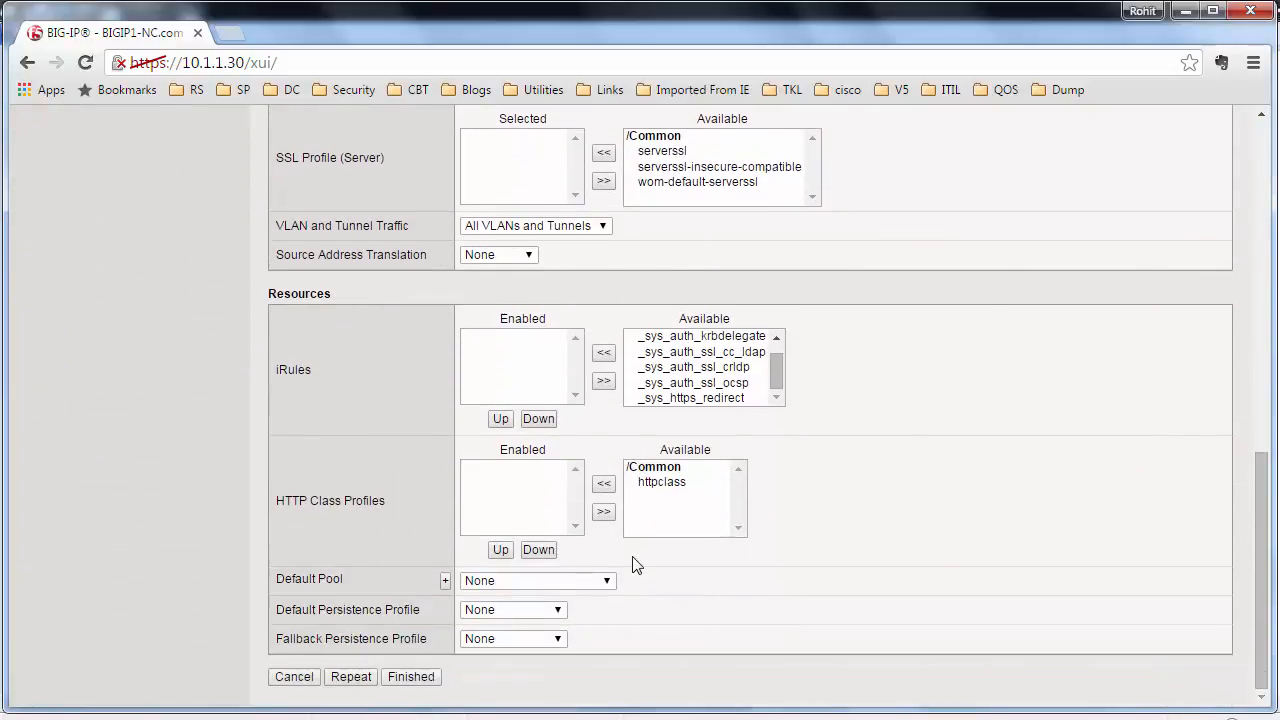
{"action": "left_click", "coordinate": [569, 584]}
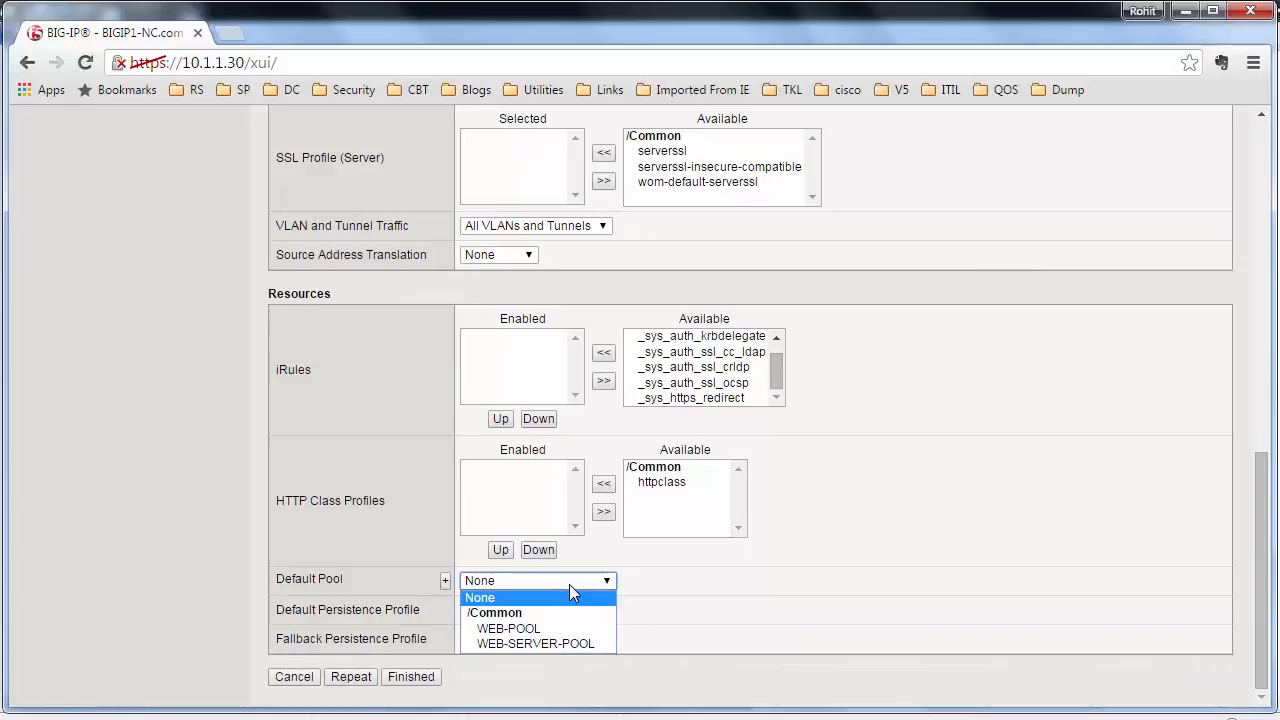
{"action": "left_click", "coordinate": [556, 645]}
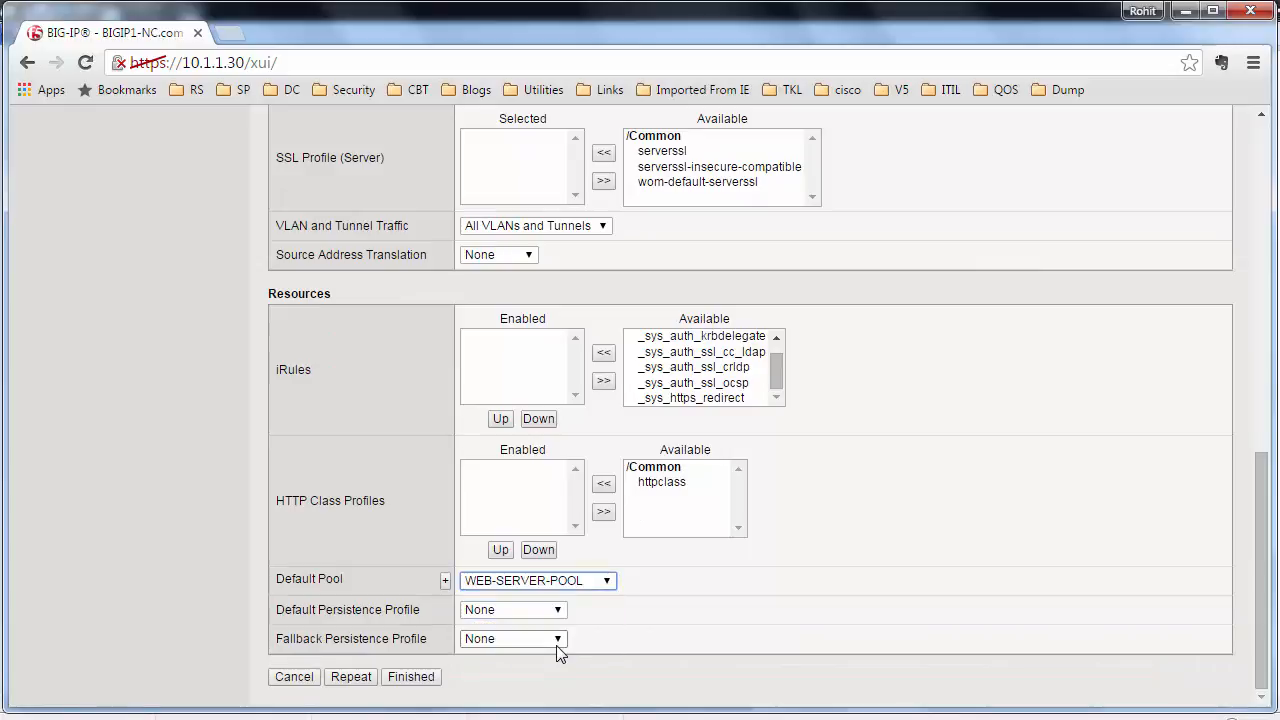
{"action": "left_click", "coordinate": [427, 684]}
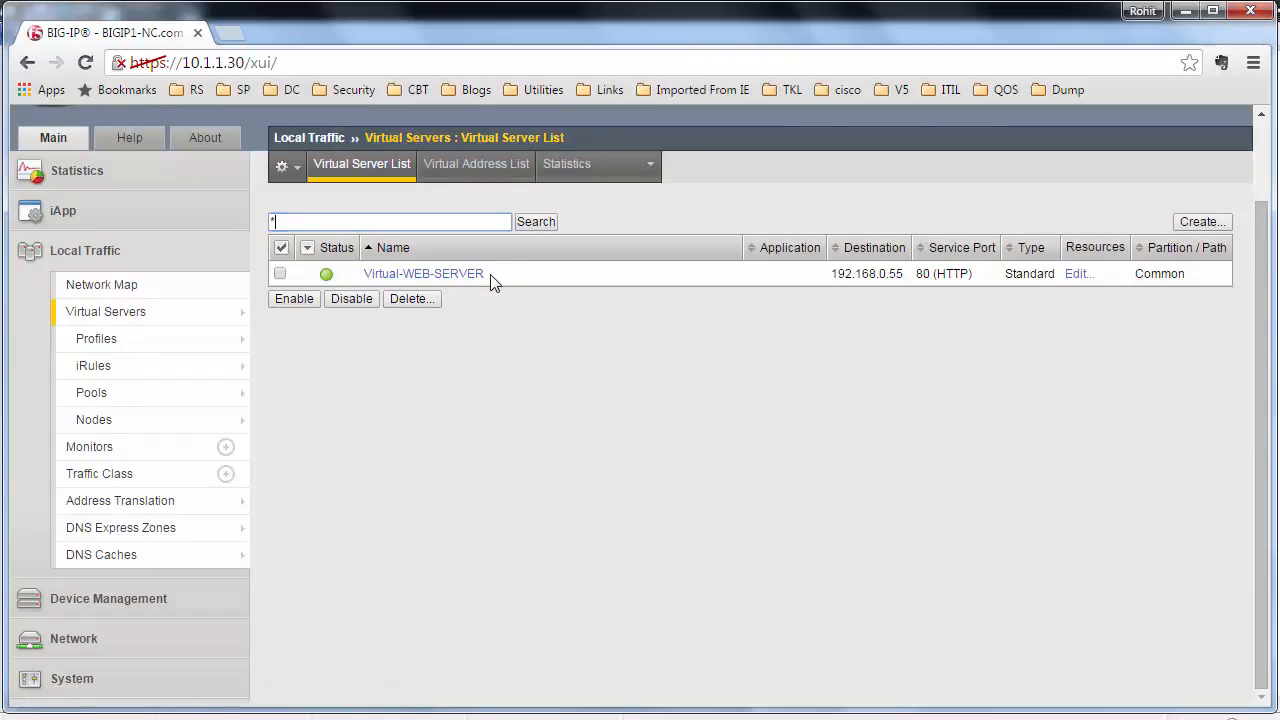
Step: Check Virtual-WEB-SERVER in the virtual server list and examine its pool and member in the local traffic network map
{"action": "left_click_drag", "start_coordinate": [490, 283], "coordinate": [362, 277]}
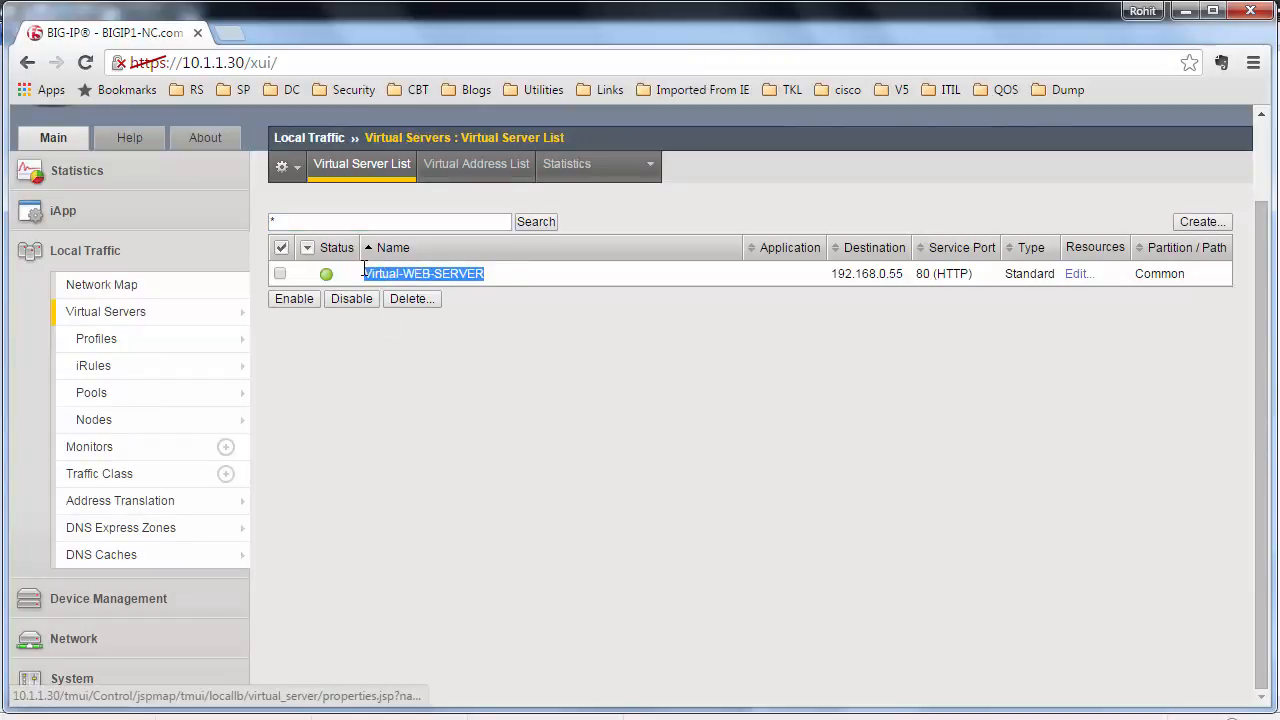
{"action": "left_click", "coordinate": [131, 285]}
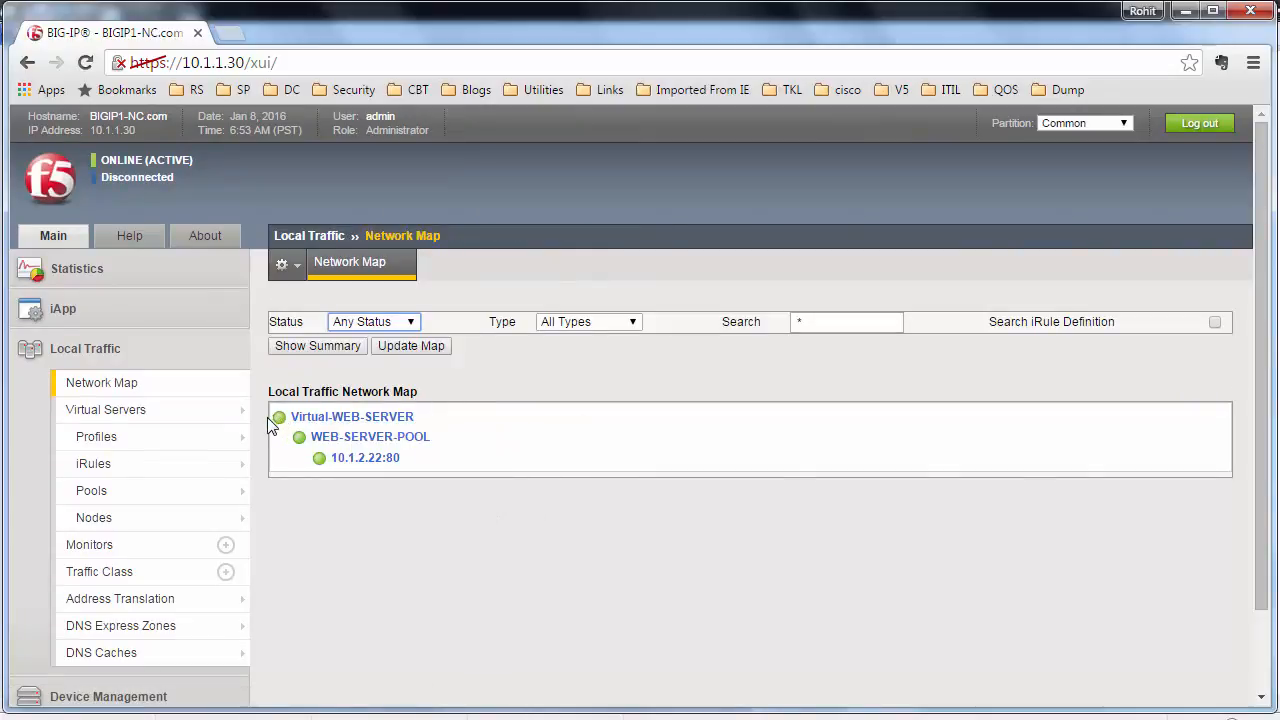
{"action": "mouse_move", "coordinate": [300, 420]}
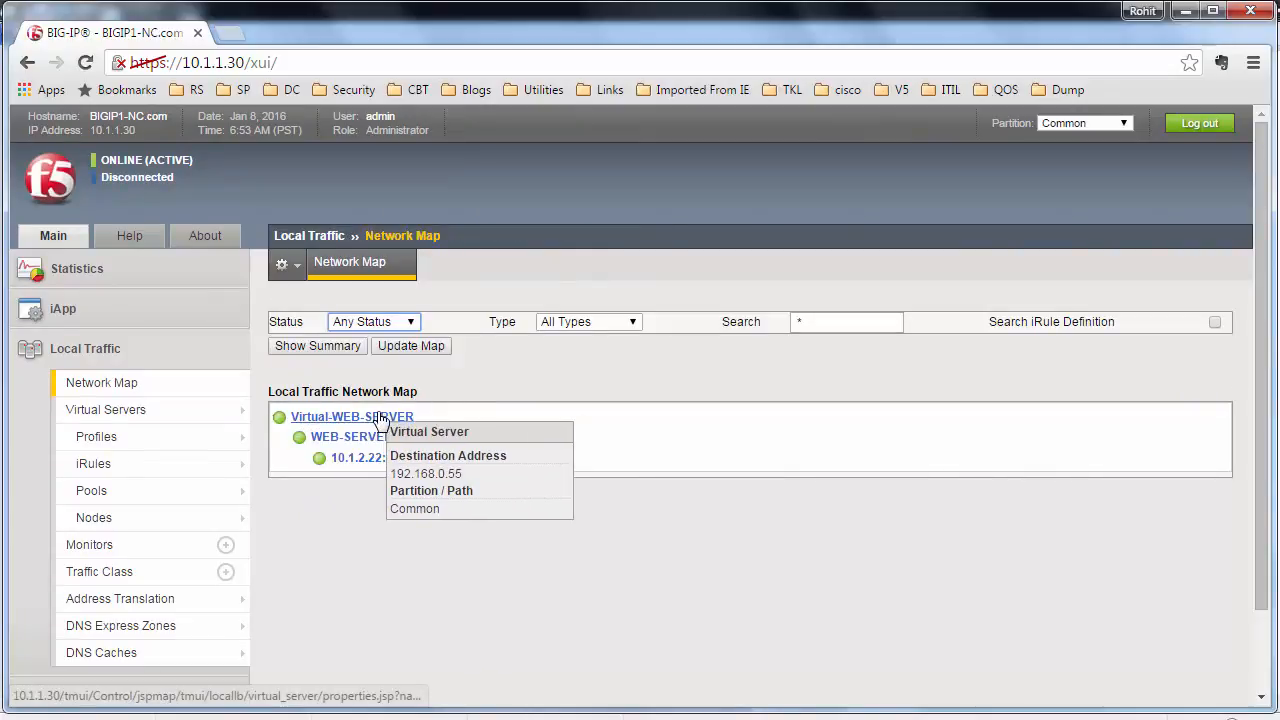
{"action": "mouse_move", "coordinate": [381, 442]}
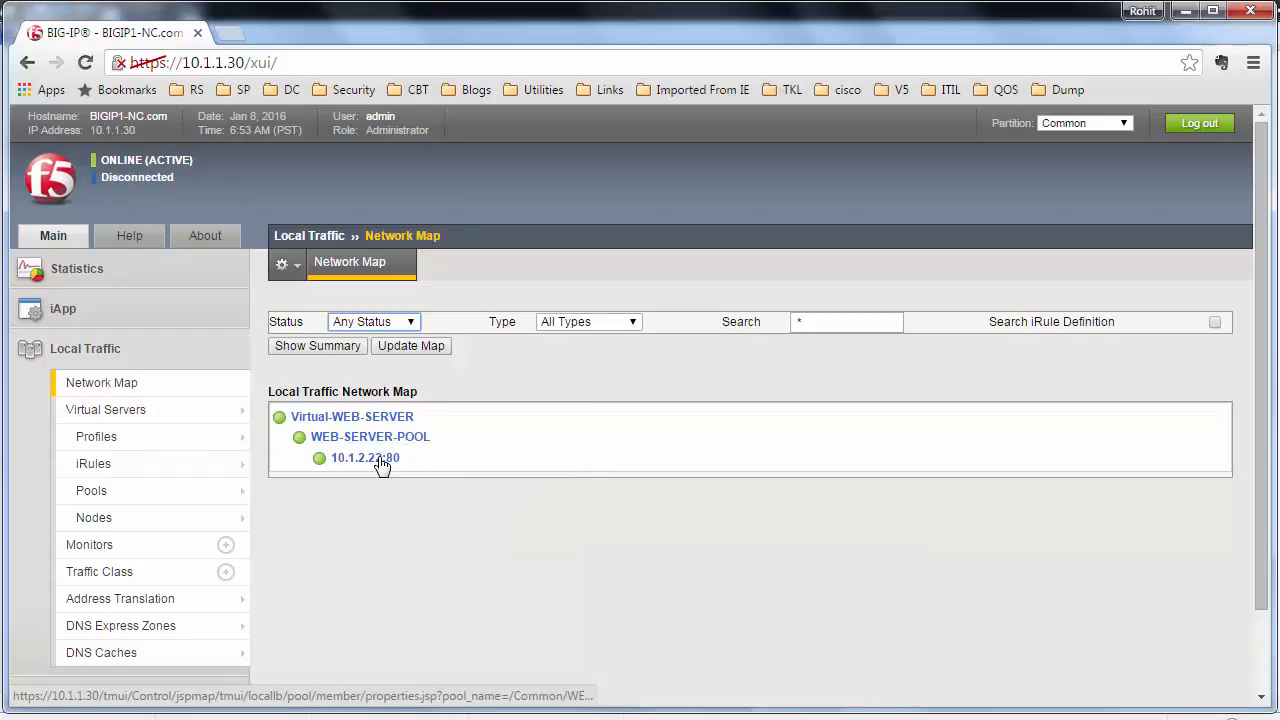
{"action": "mouse_move", "coordinate": [383, 466]}
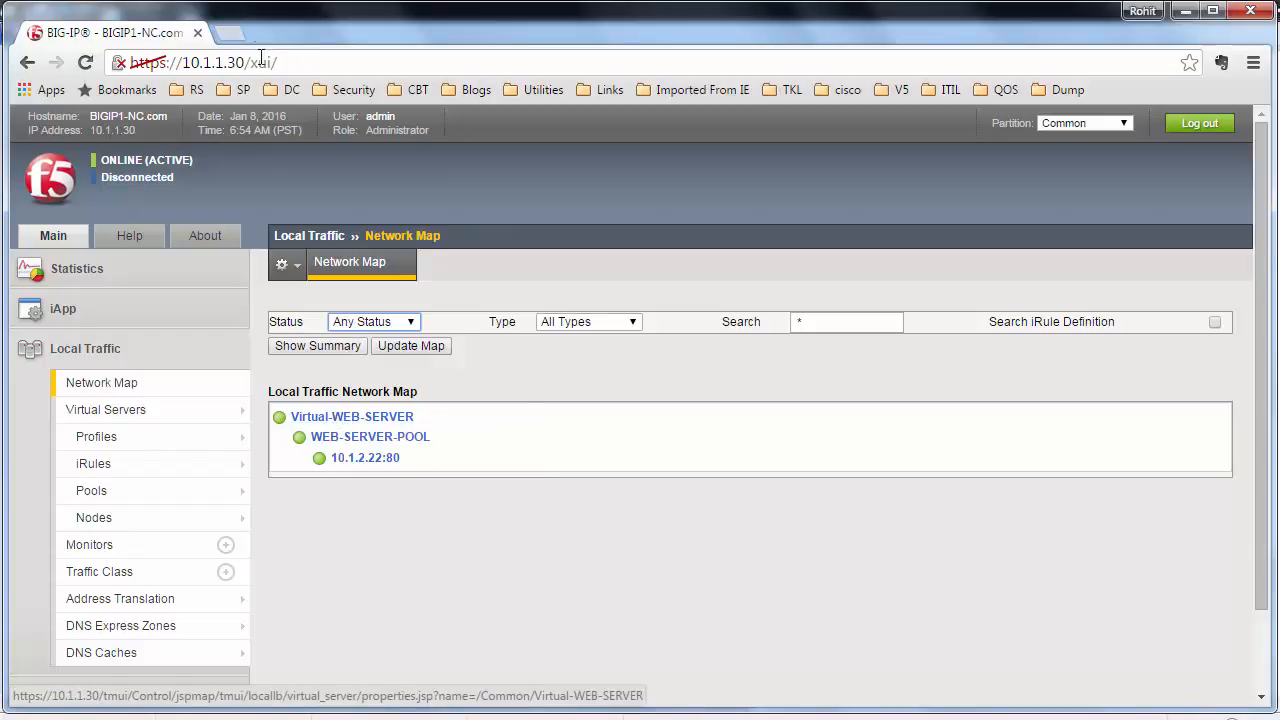
Step: Test the virtual server by loading 192.168.0.55 in a new browser tab
{"action": "left_click", "coordinate": [230, 35]}
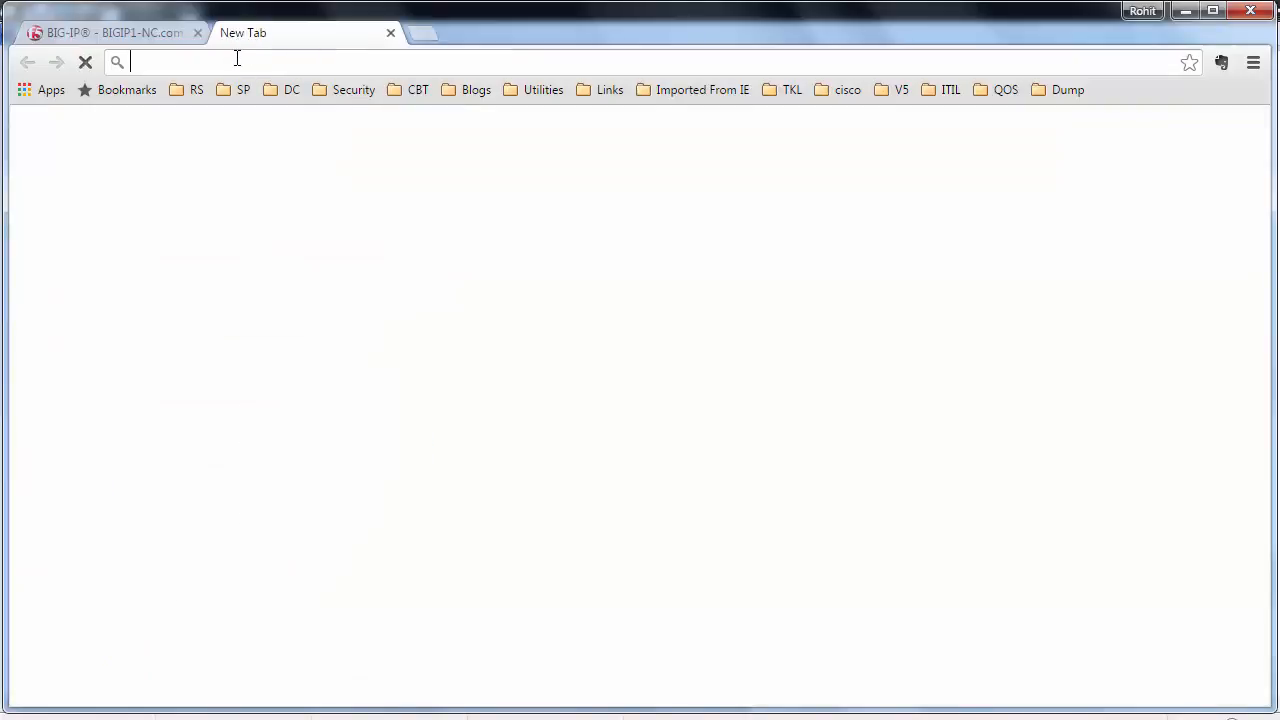
{"action": "type", "text": "192.168.0.177"}
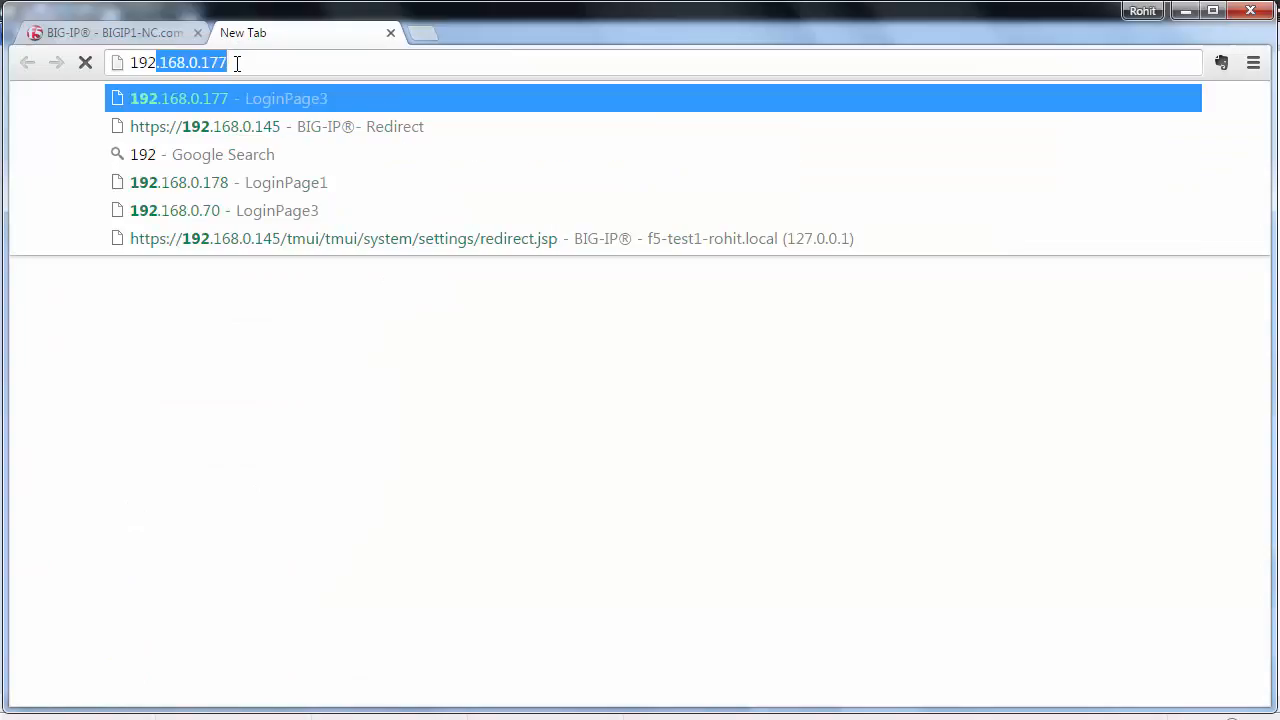
{"action": "key", "text": "BackSpace"}
{"action": "key", "text": "BackSpace"}
{"action": "key", "text": "BackSpace"}
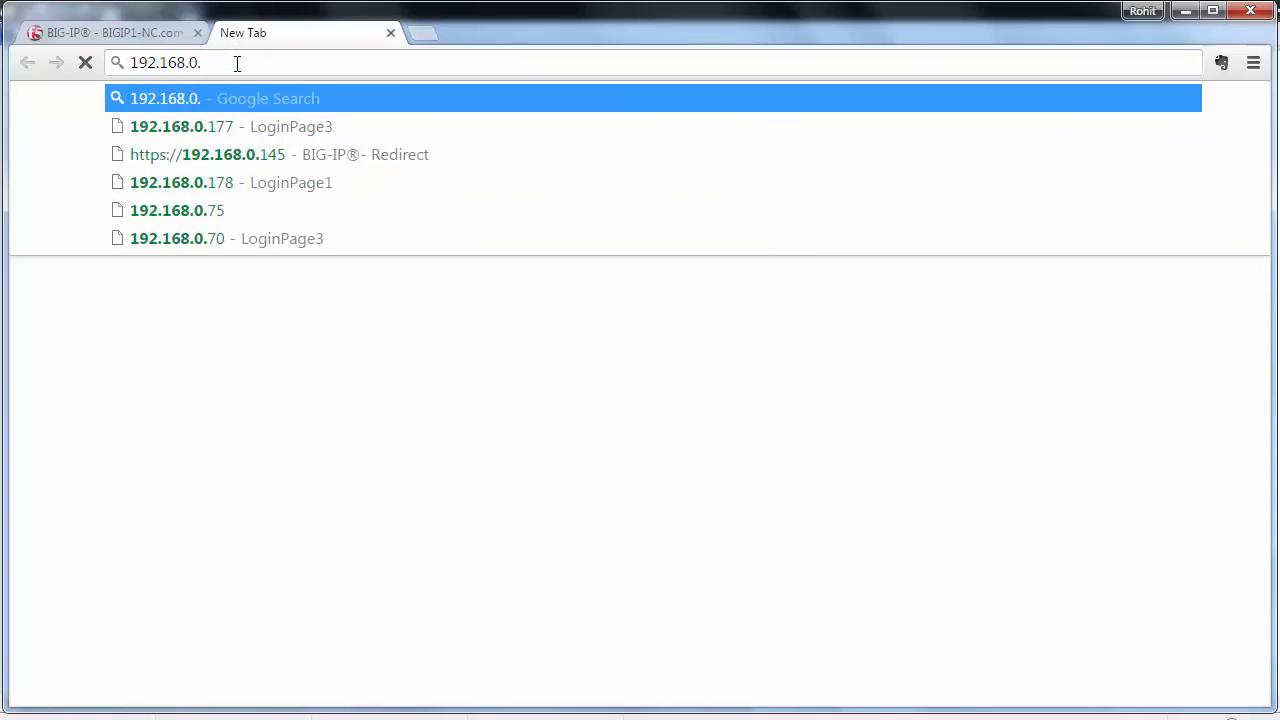
{"action": "type", "text": "55"}
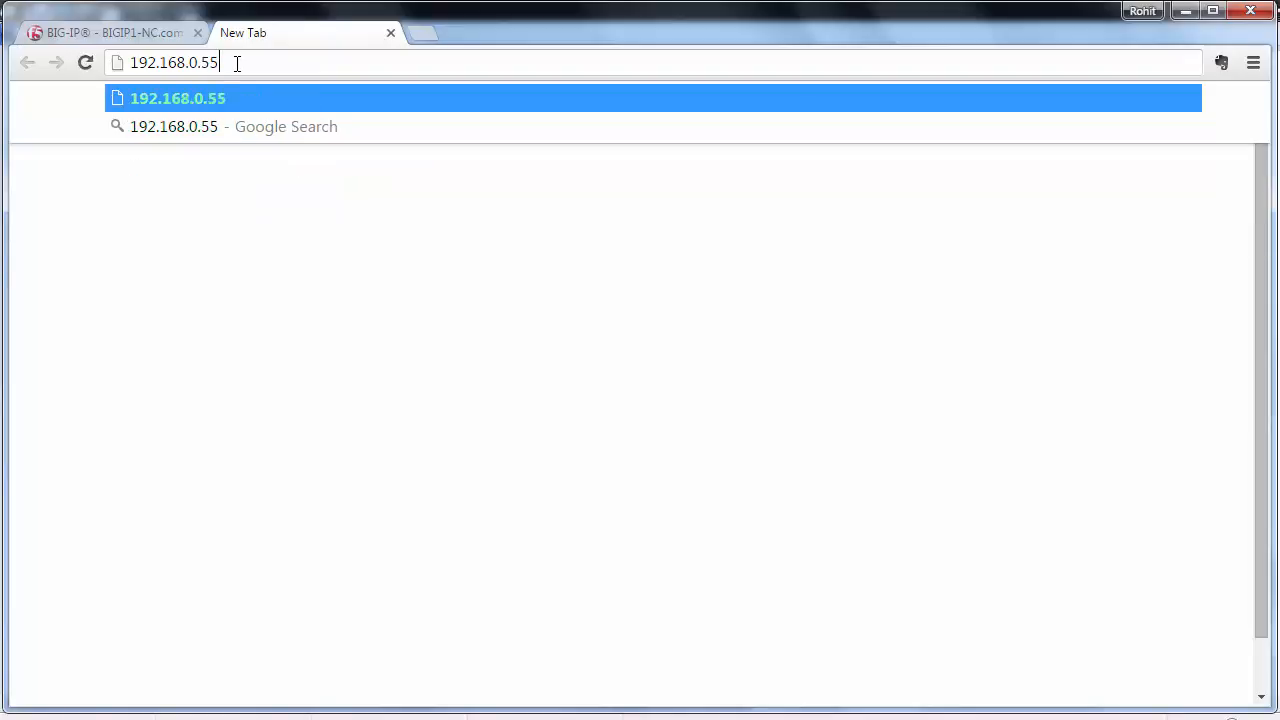
{"action": "key", "text": "Return"}
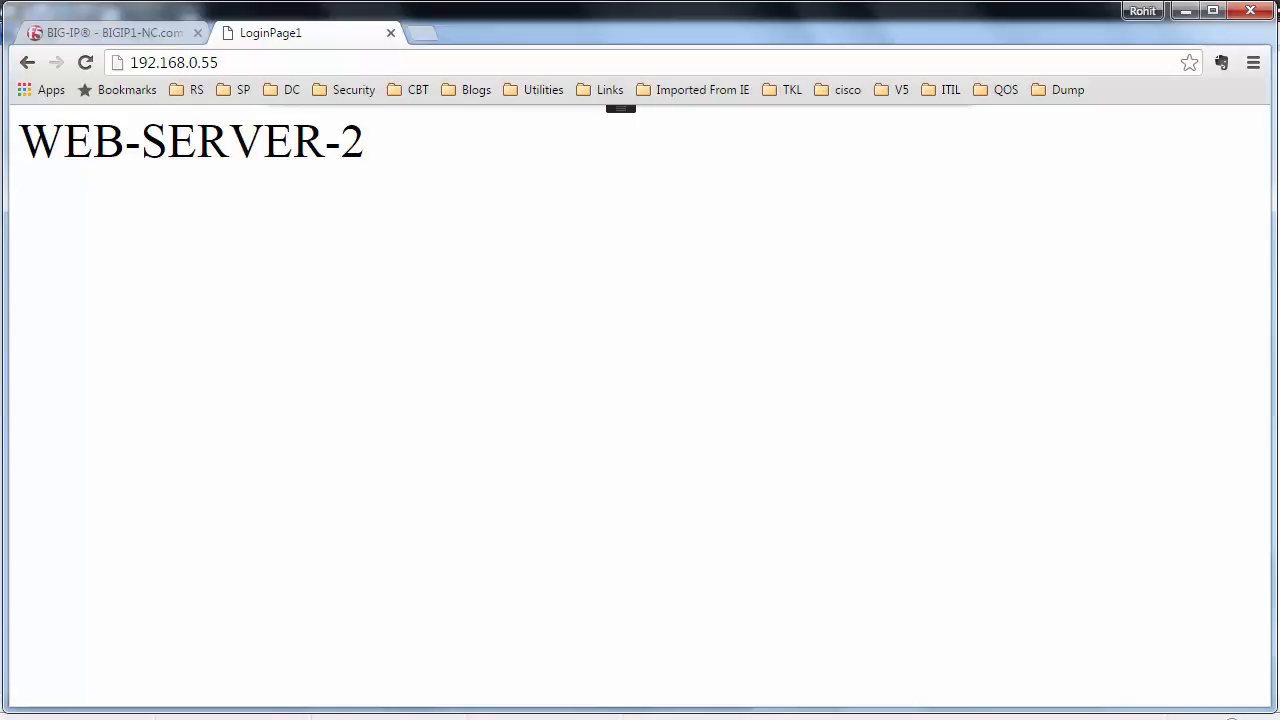
{"action": "mouse_move", "coordinate": [494, 719]}
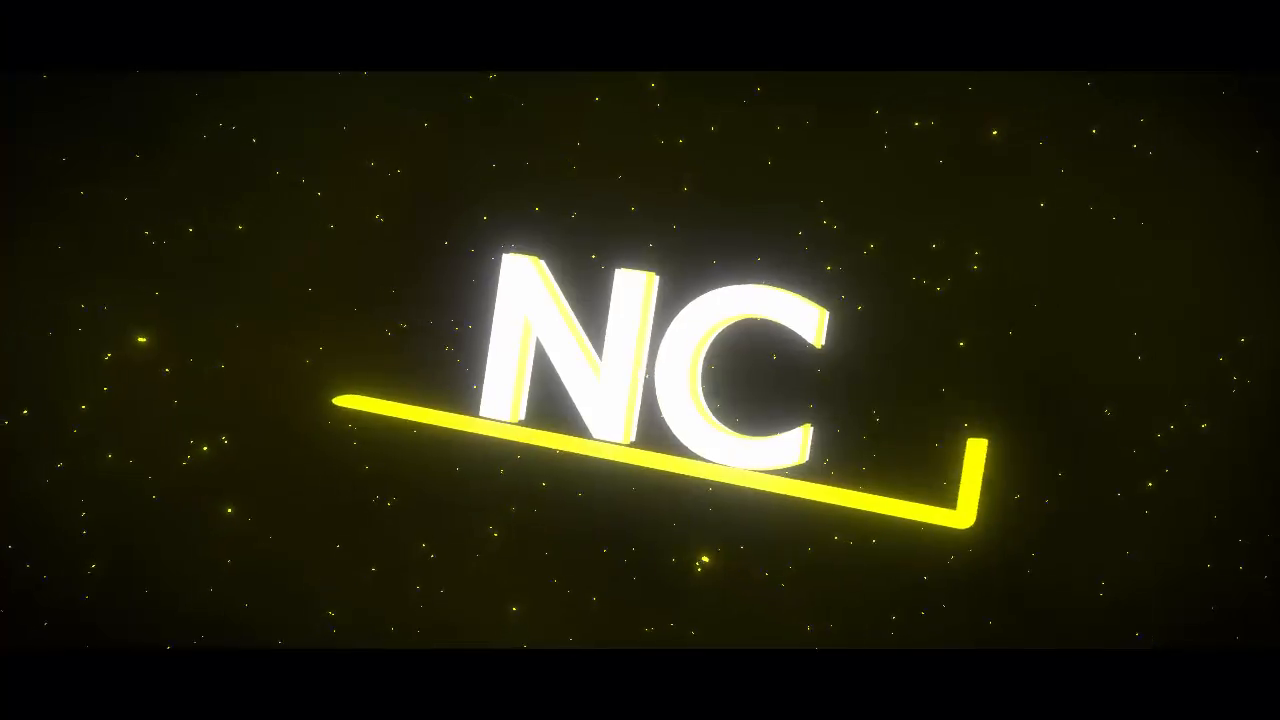